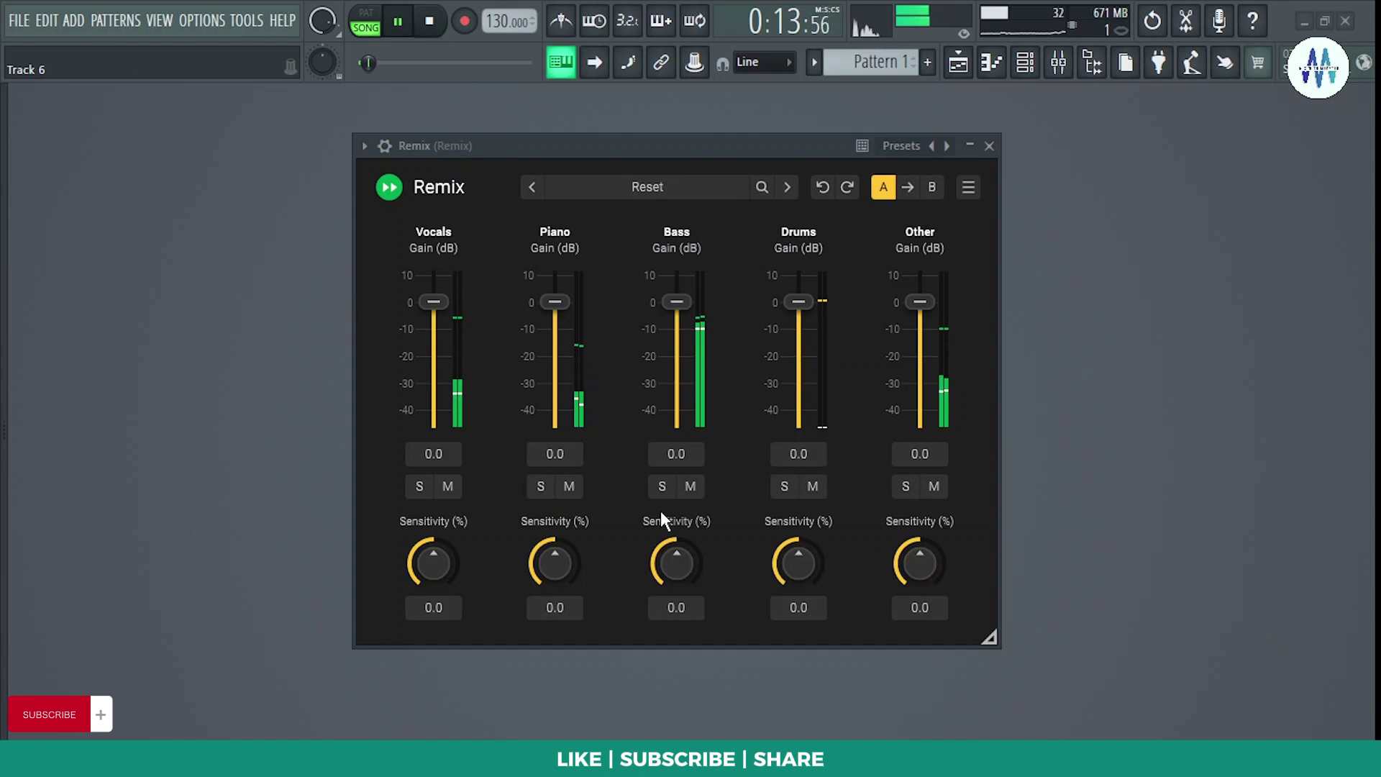
# - Audition Vocals alone and set its sensitivity to 8.8%, then solo Piano and set it to 16.0%
pyautogui.click(421, 486)
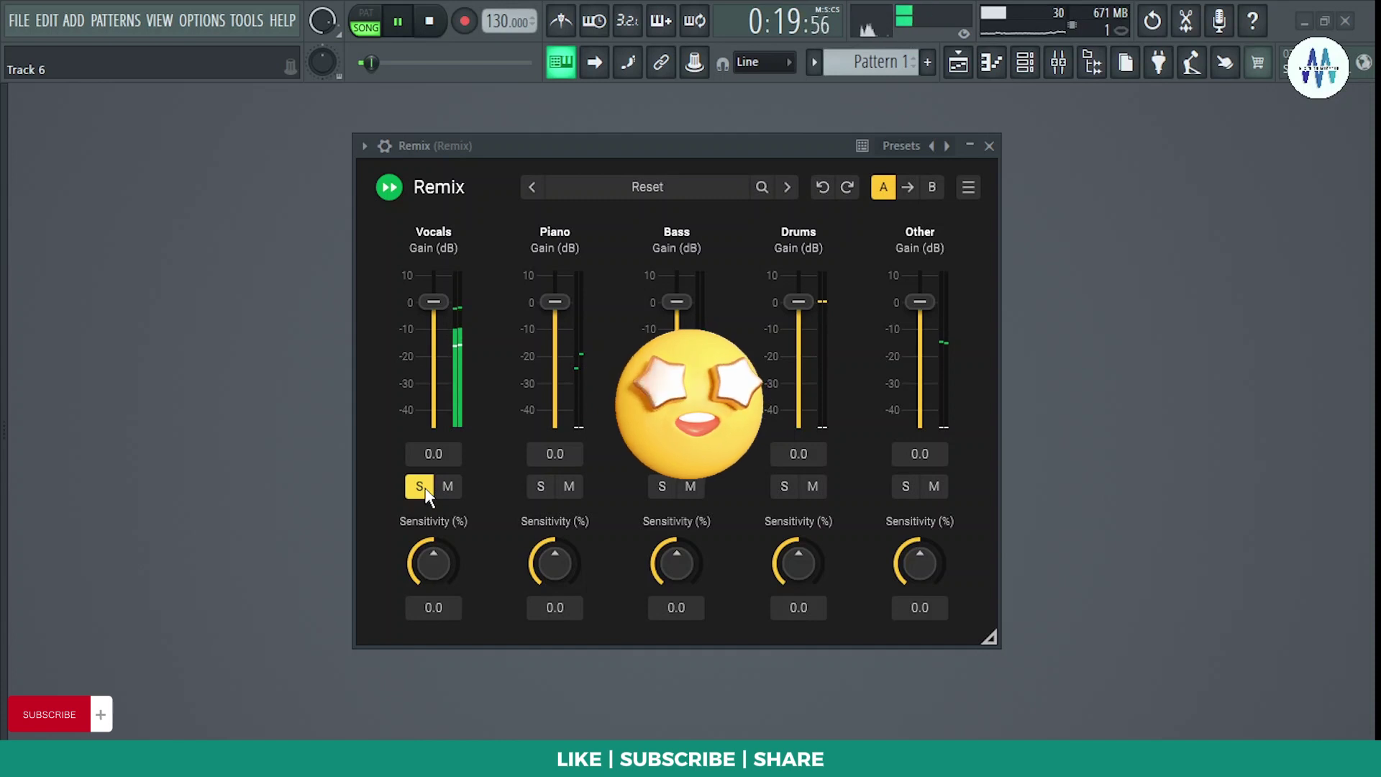
pyautogui.moveTo(439, 551)
pyautogui.mouseDown()
pyautogui.moveTo(438, 509)
pyautogui.moveTo(439, 539)
pyautogui.mouseUp()
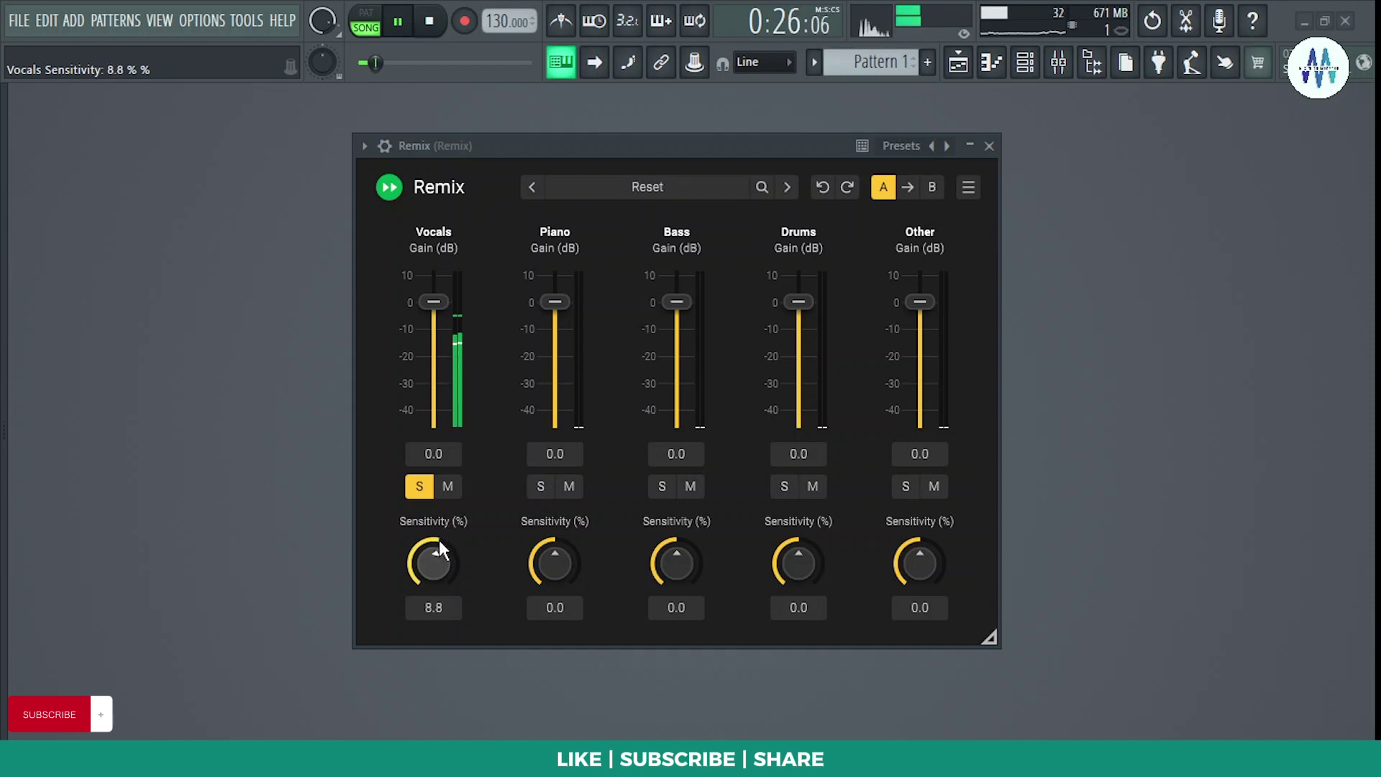
pyautogui.click(533, 486)
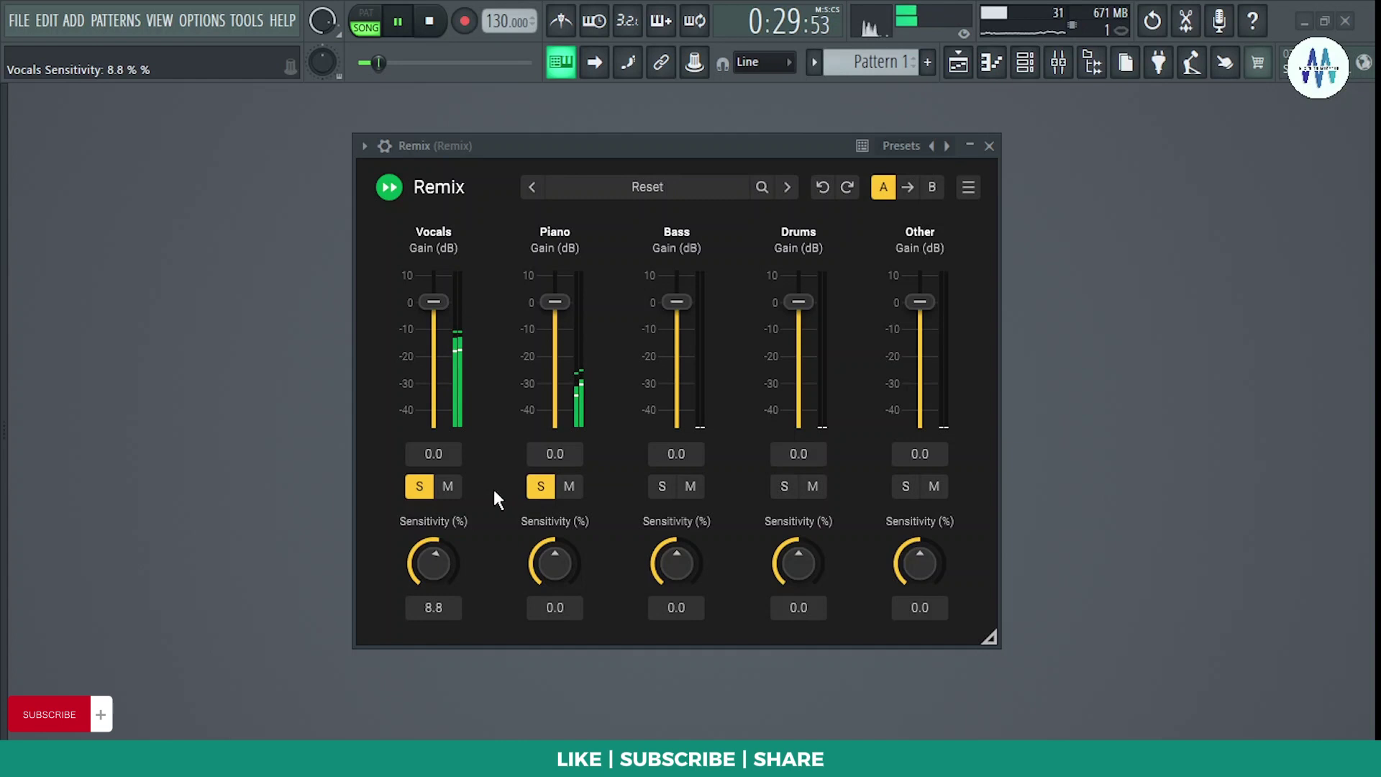
pyautogui.click(426, 483)
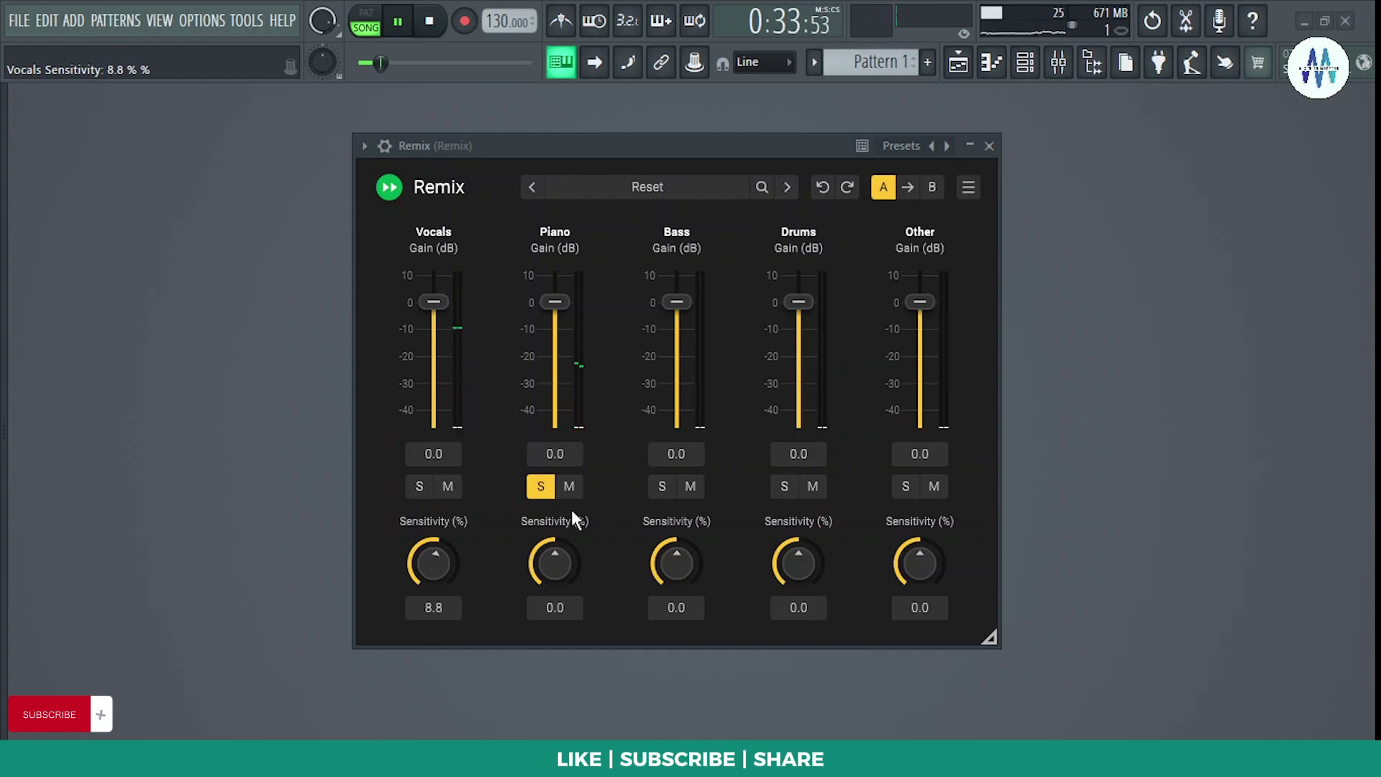
pyautogui.moveTo(561, 552); pyautogui.dragTo(561, 532)
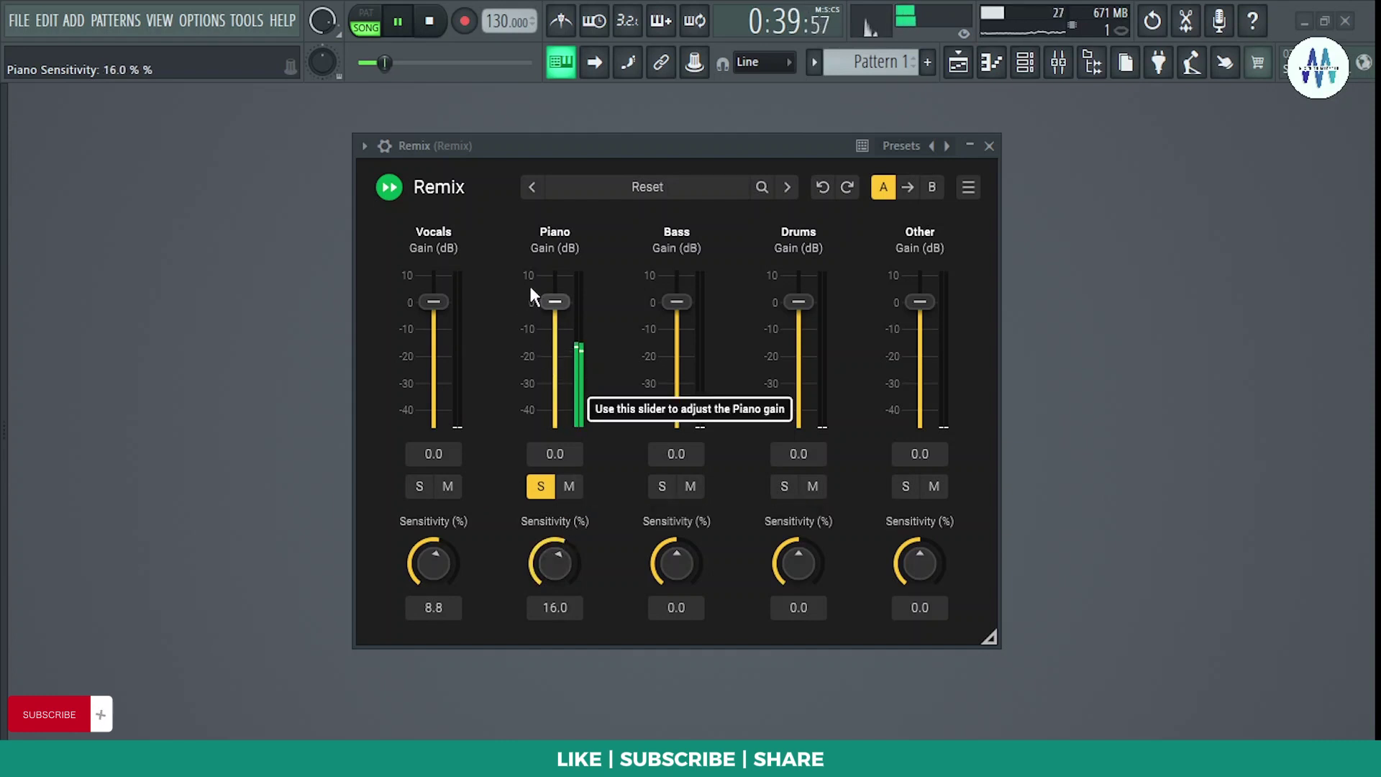
# - Solo the Drums stem alone and set its detection sensitivity to 3.2%
pyautogui.click(544, 486)
pyautogui.click(664, 487)
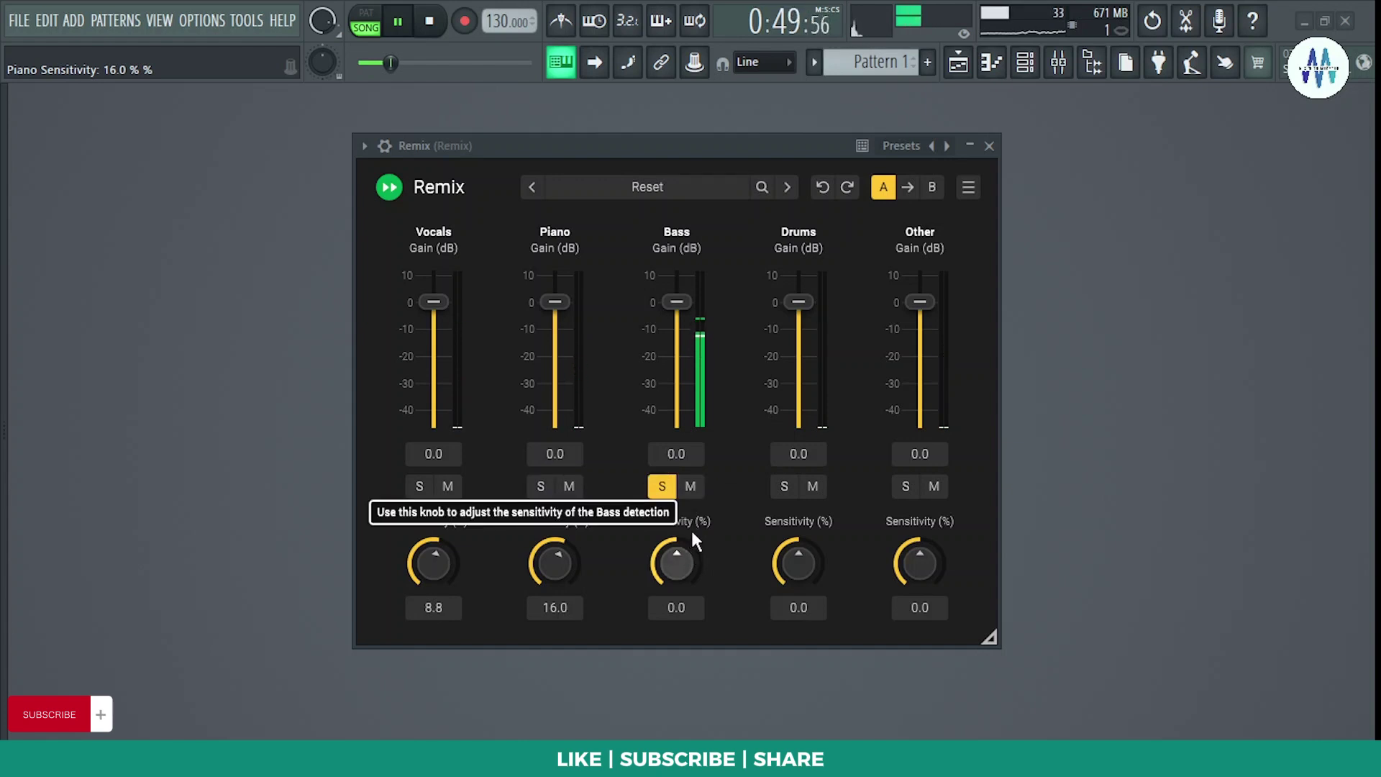
pyautogui.click(783, 487)
pyautogui.click(661, 486)
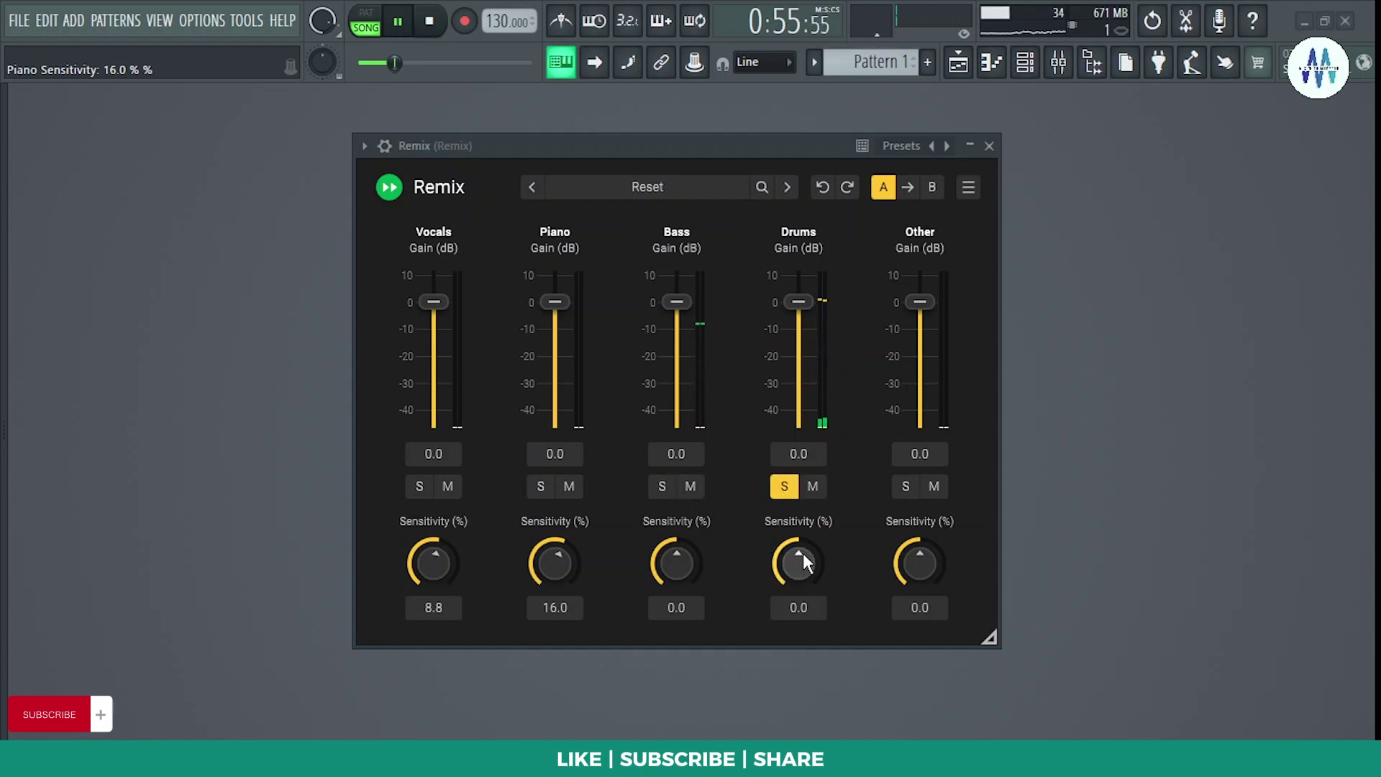
pyautogui.moveTo(802, 554)
pyautogui.mouseDown()
pyautogui.moveTo(805, 530)
pyautogui.moveTo(799, 546)
pyautogui.mouseUp()
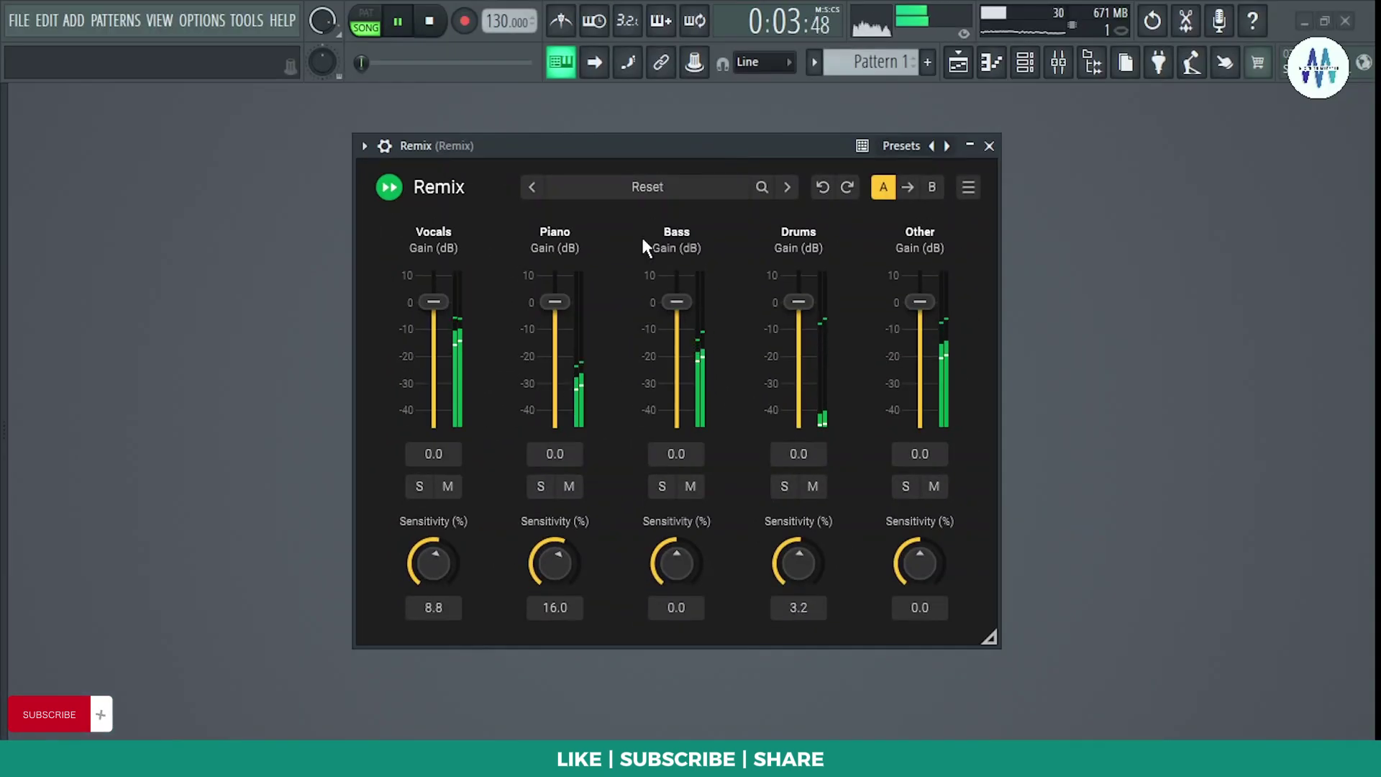
# - Solo Vocals, Piano, Other, Bass and Drums one at a time, ending with no stem soloed
pyautogui.click(421, 487)
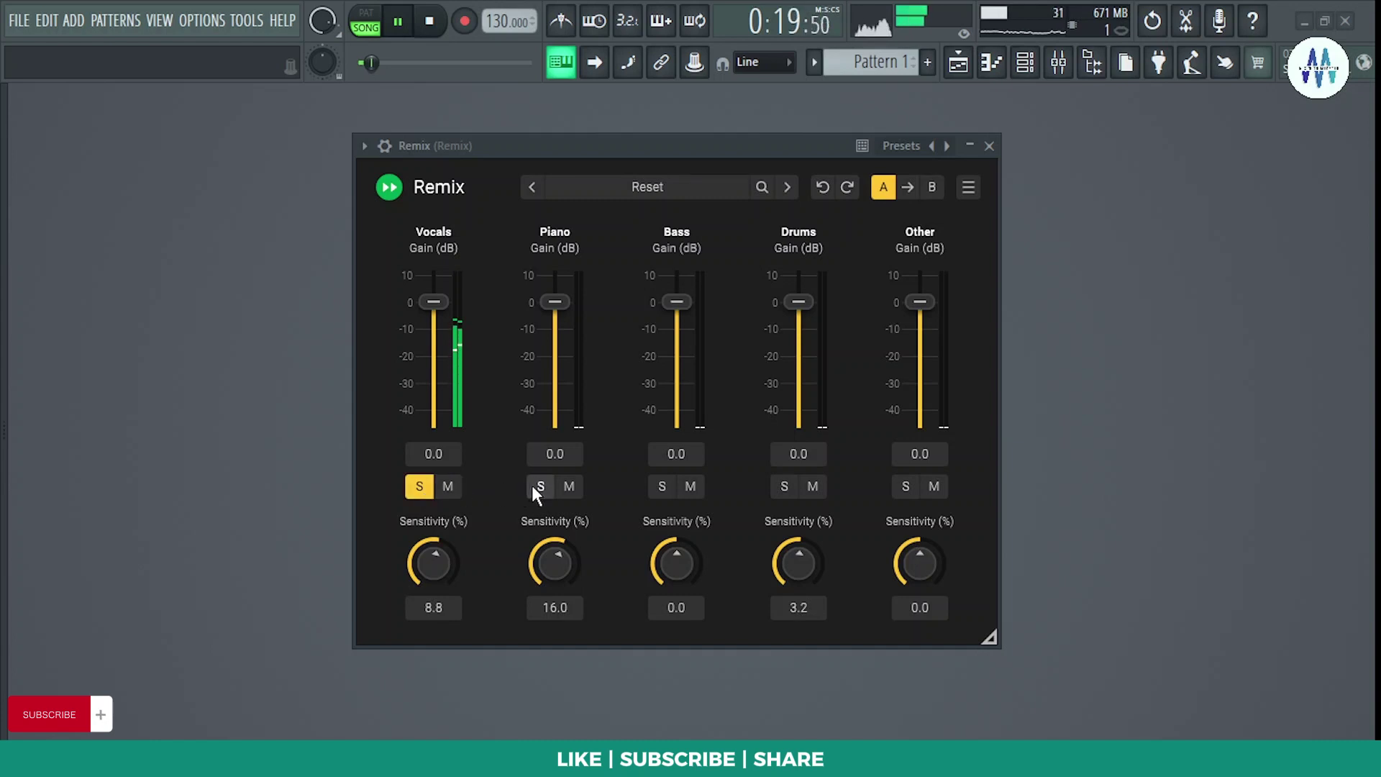
pyautogui.click(538, 486)
pyautogui.click(420, 484)
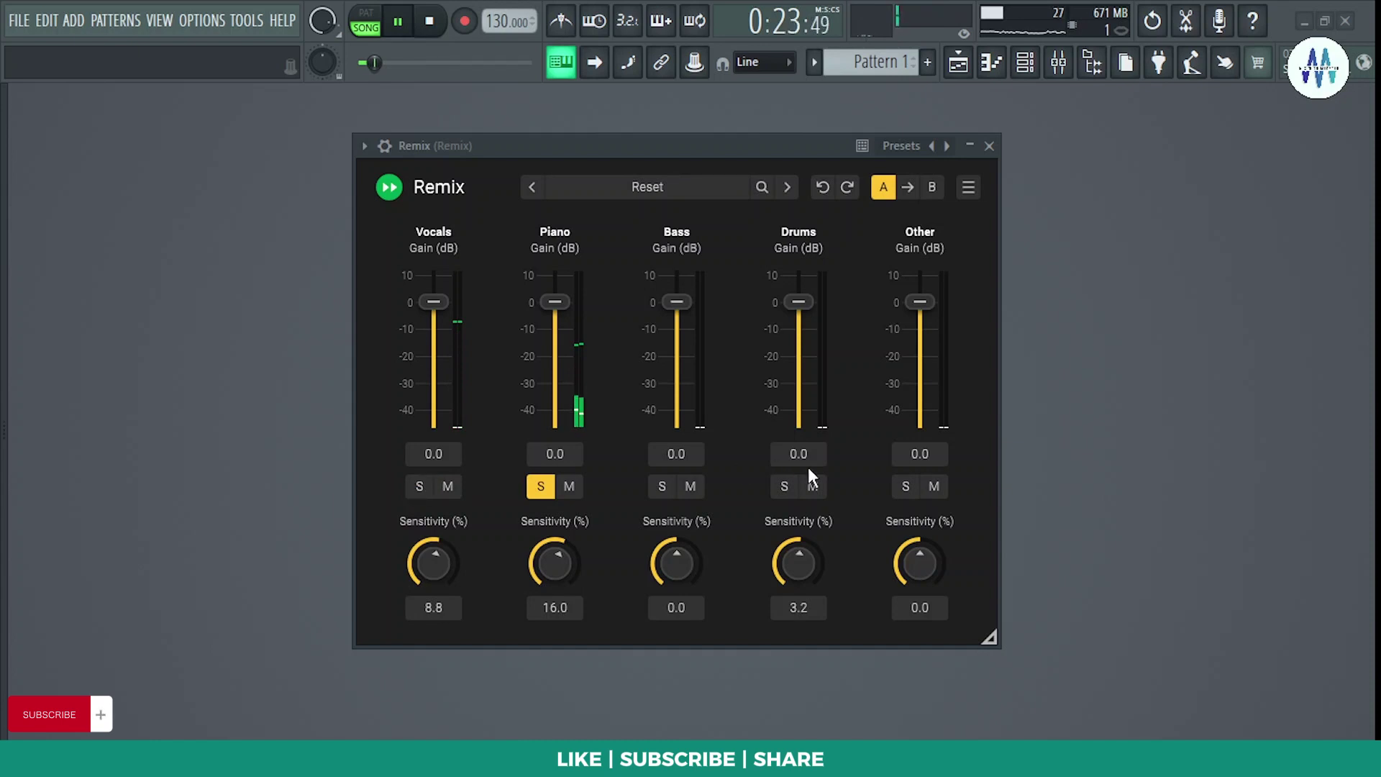
pyautogui.click(904, 490)
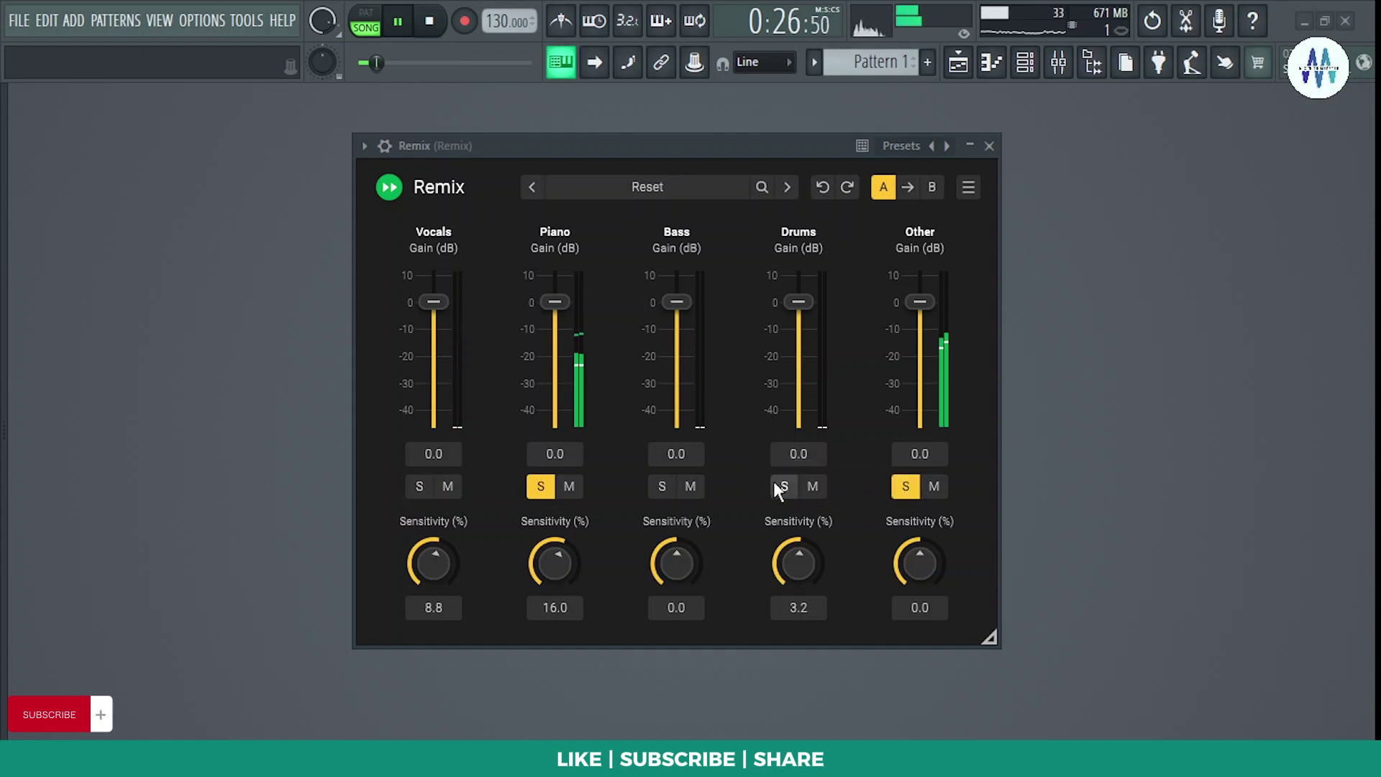
pyautogui.click(544, 490)
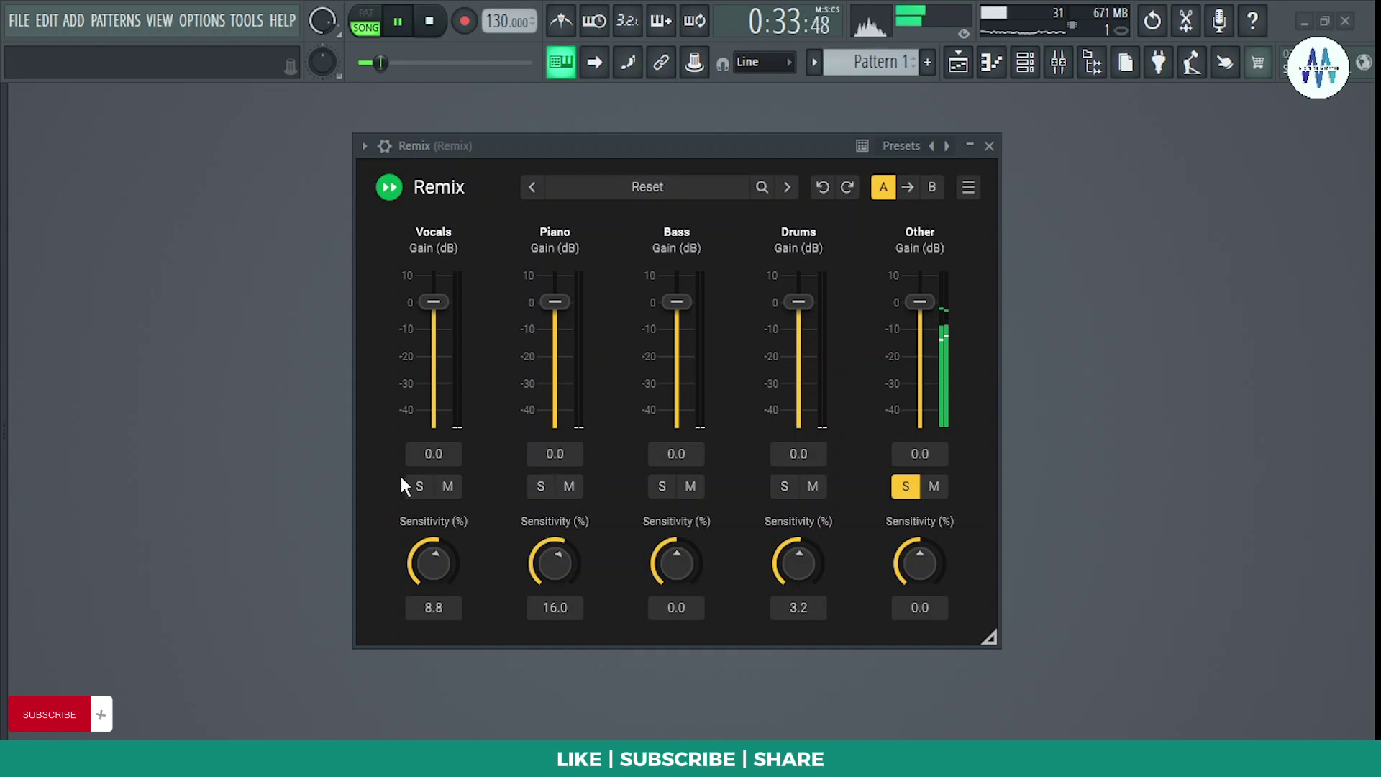
pyautogui.click(419, 488)
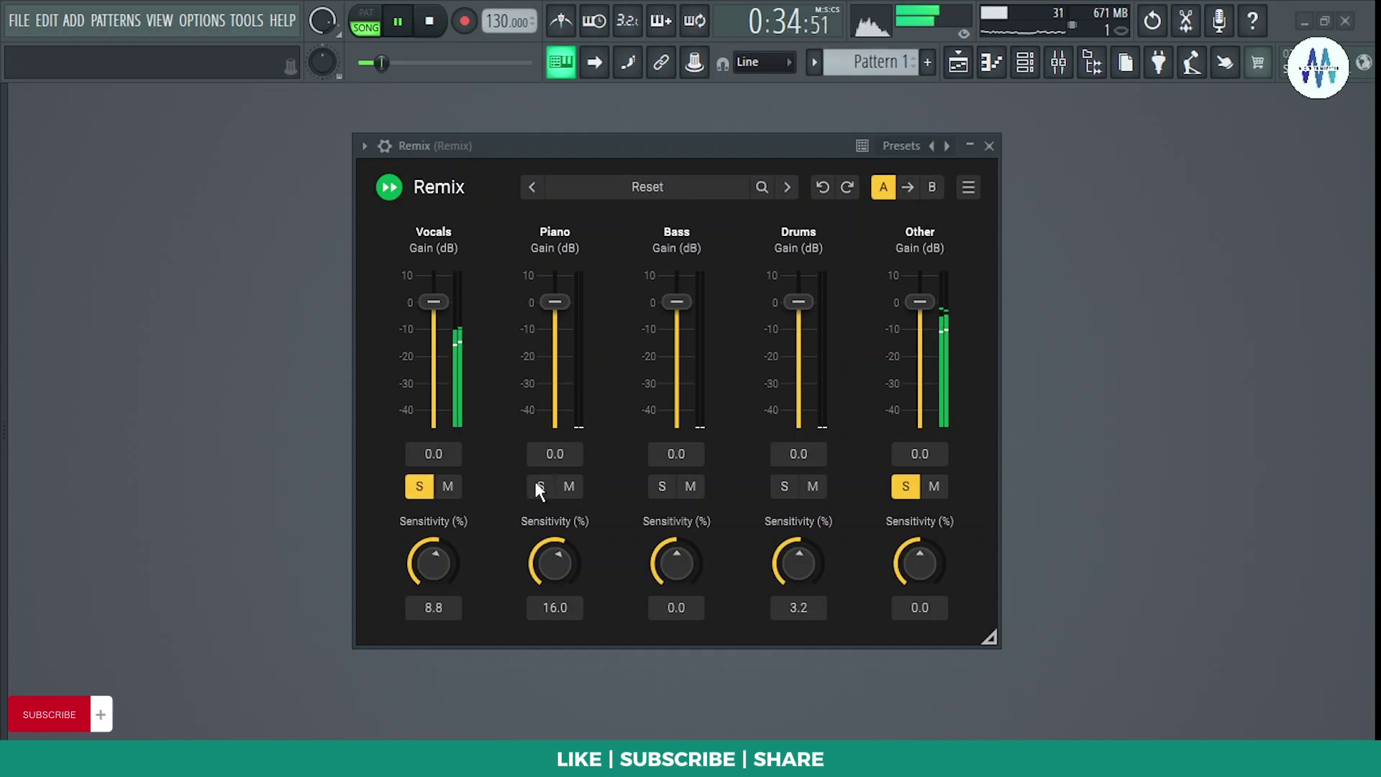
pyautogui.click(905, 487)
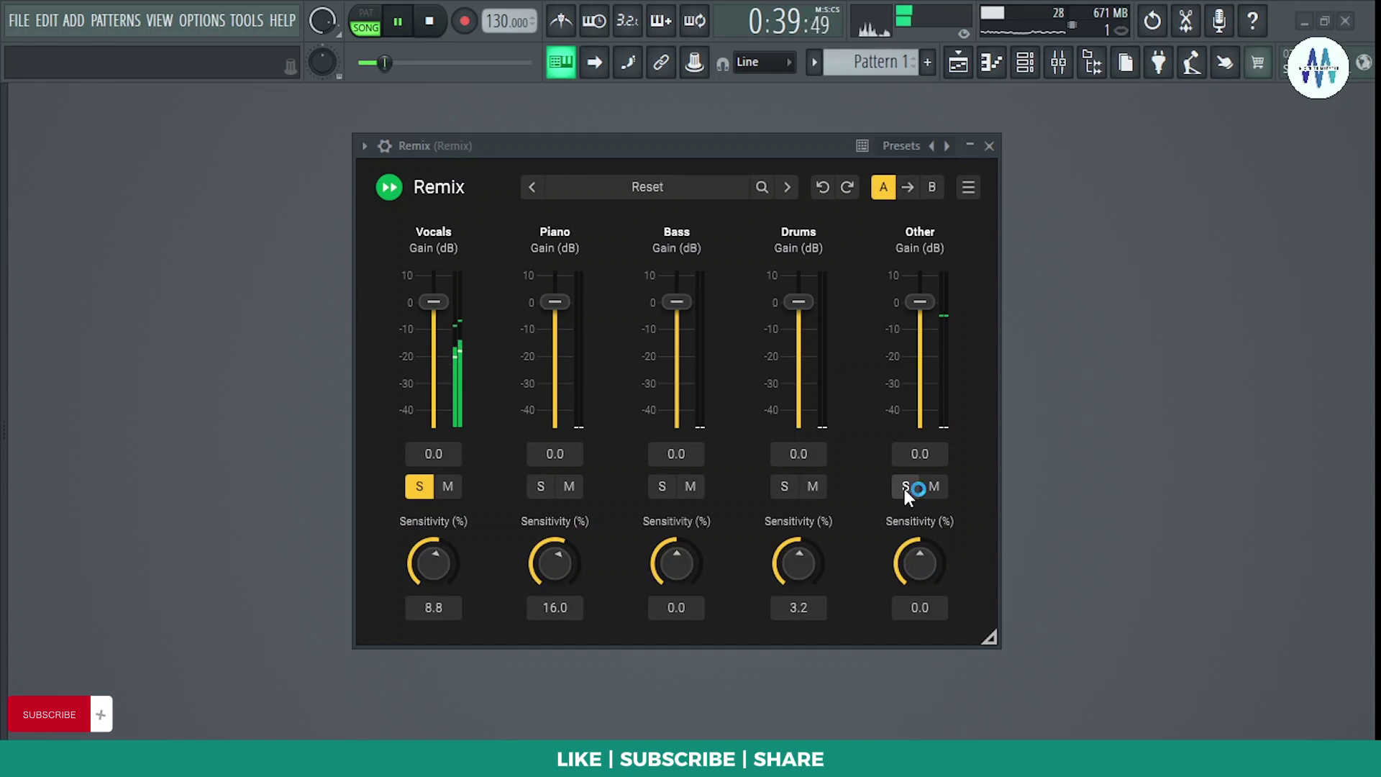
pyautogui.click(663, 484)
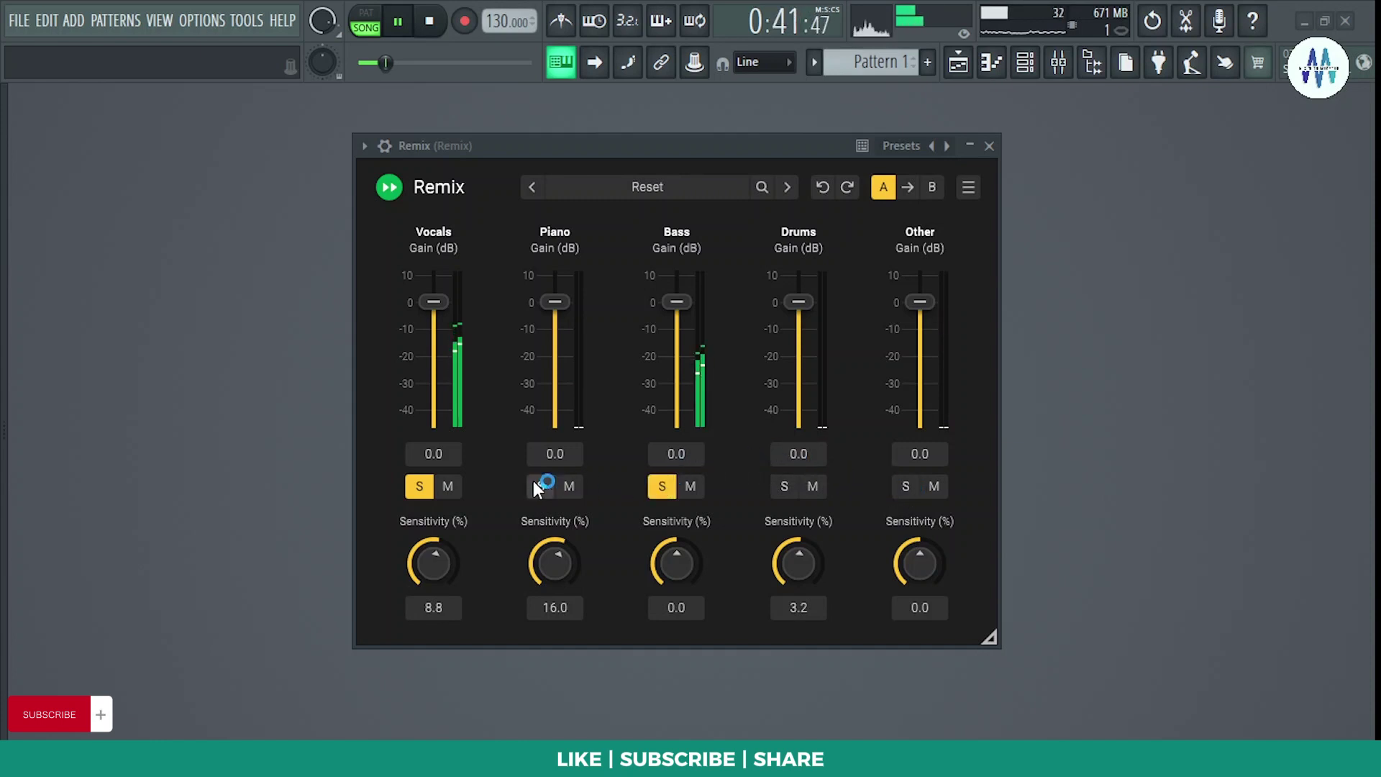
pyautogui.click(420, 486)
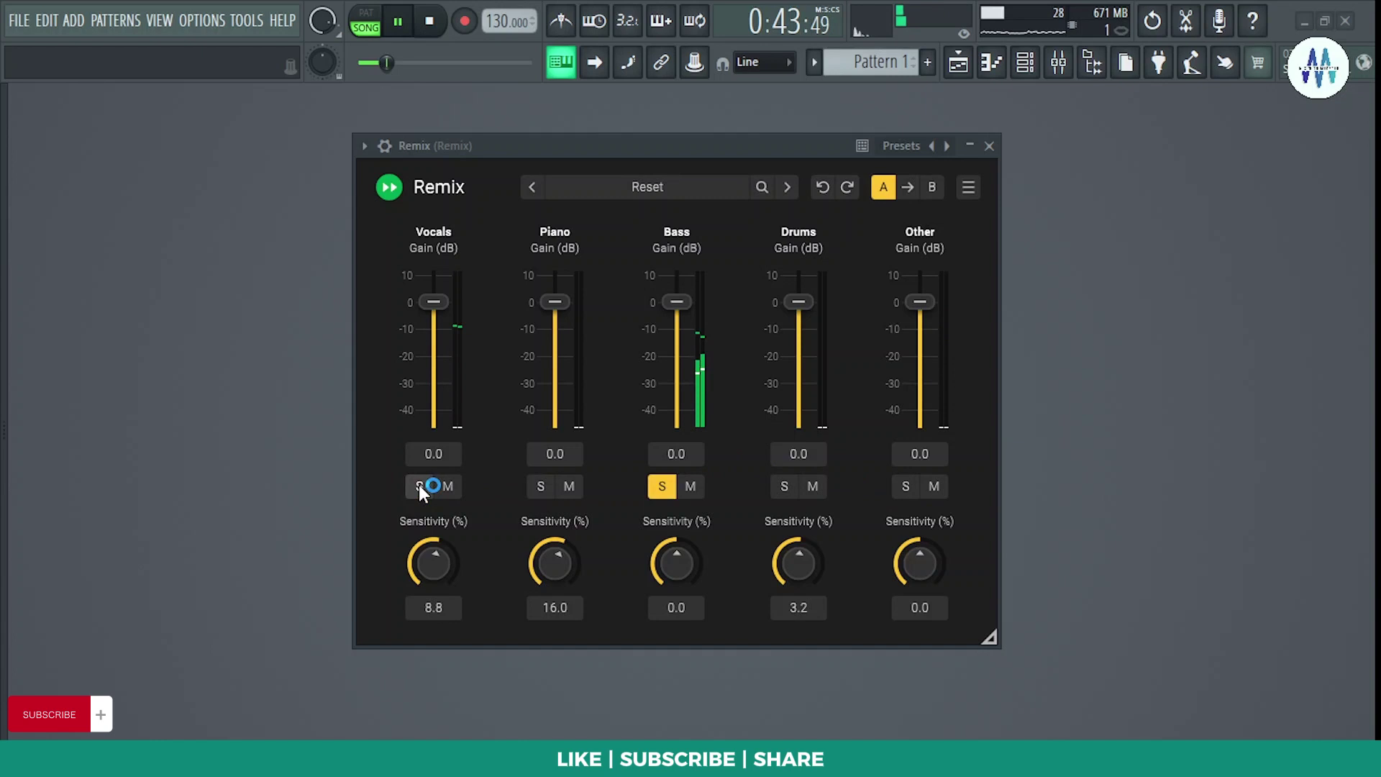
pyautogui.click(782, 489)
pyautogui.click(663, 488)
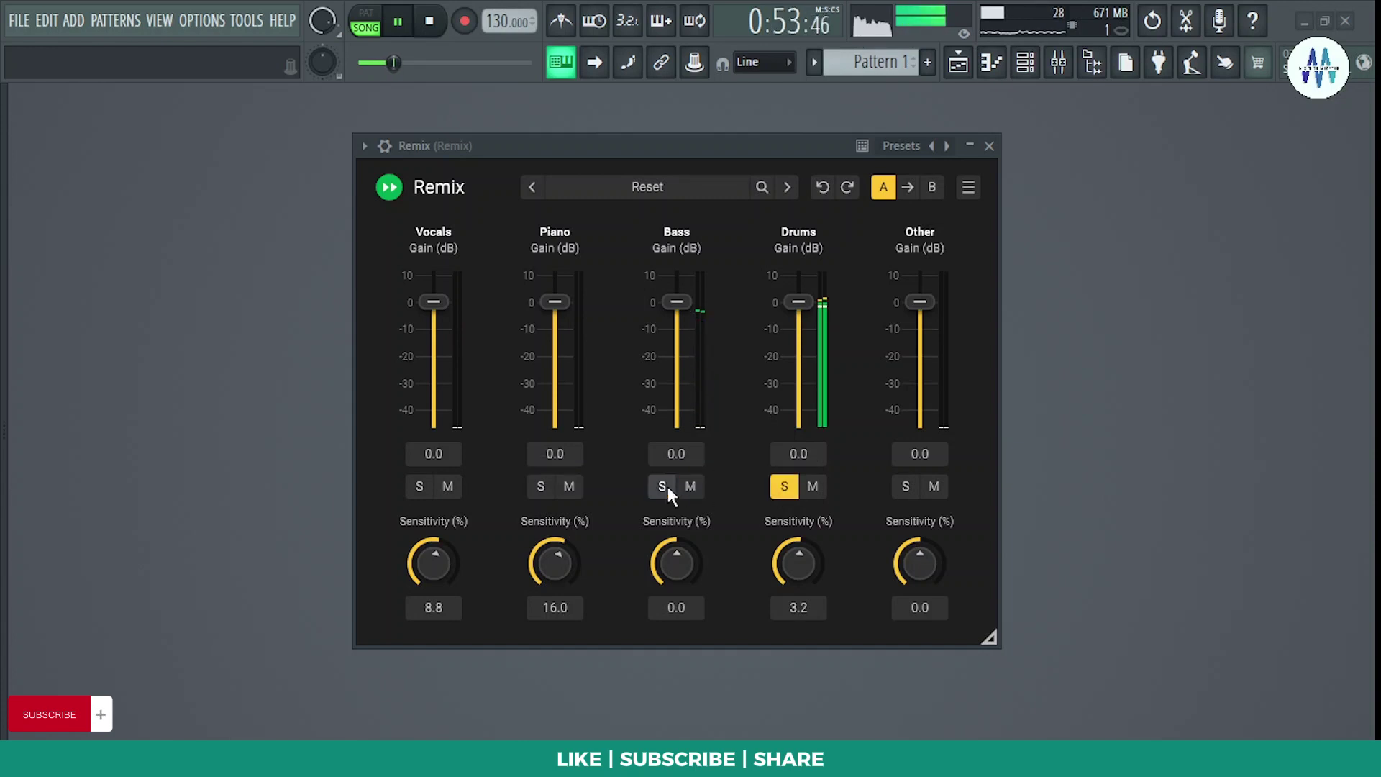
pyautogui.click(785, 487)
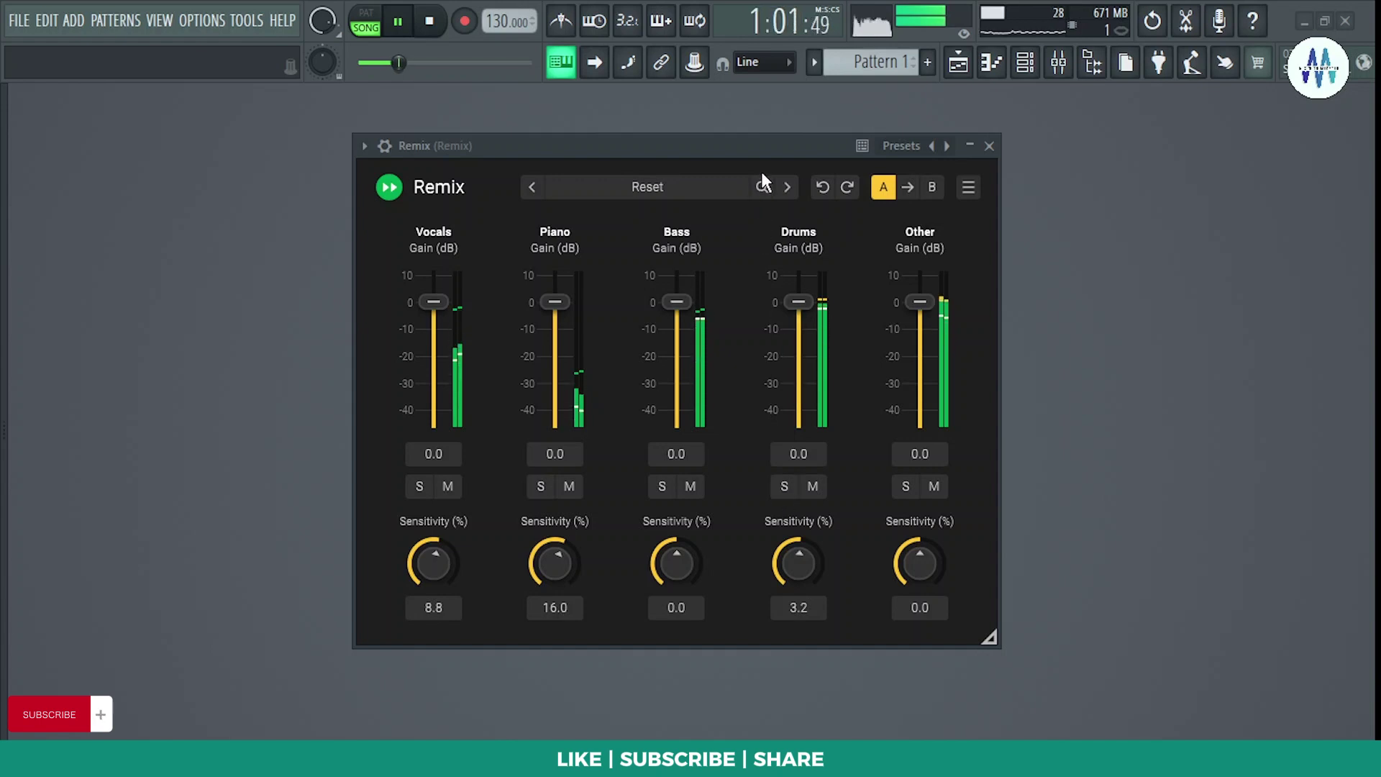
# - Toggle the Vocals stem's solo, leaving all five stems playing unsoloed
pyautogui.click(425, 489)
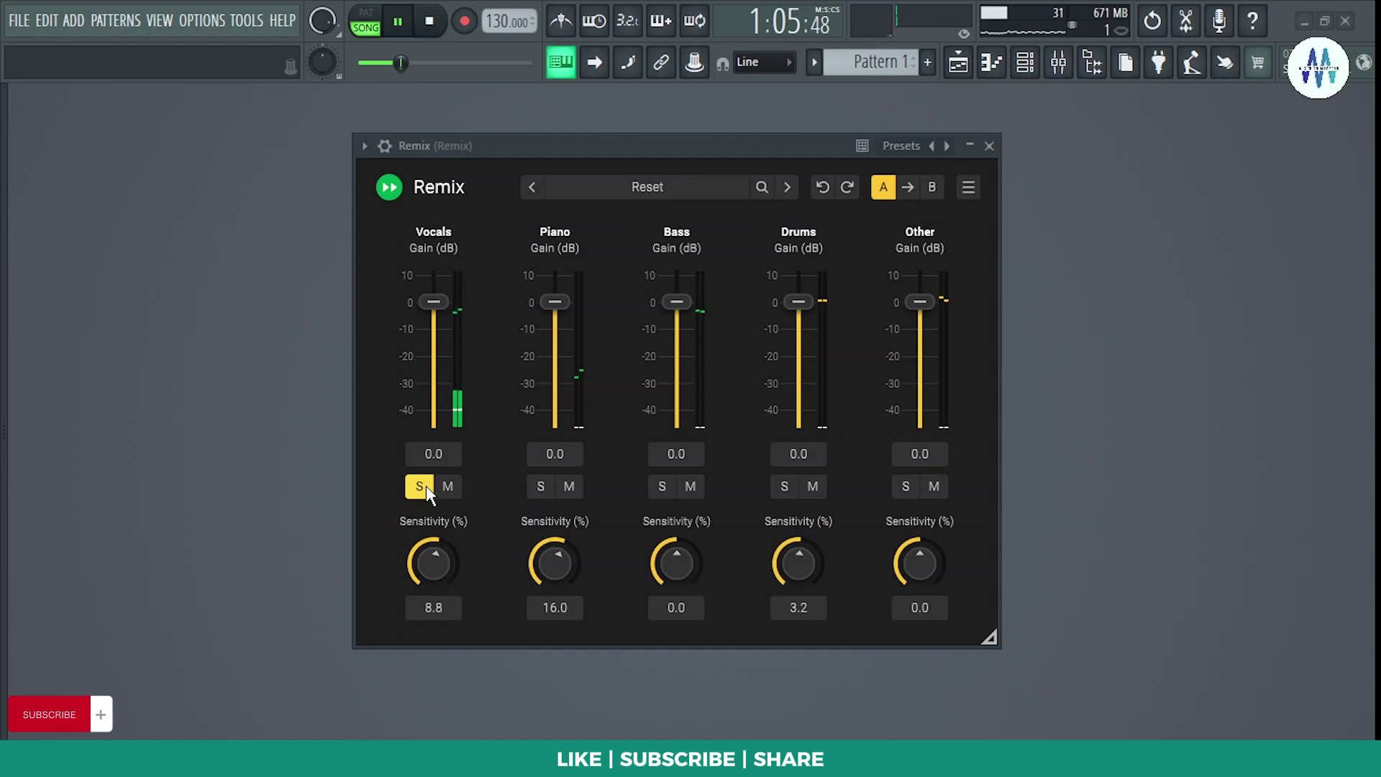
pyautogui.click(426, 486)
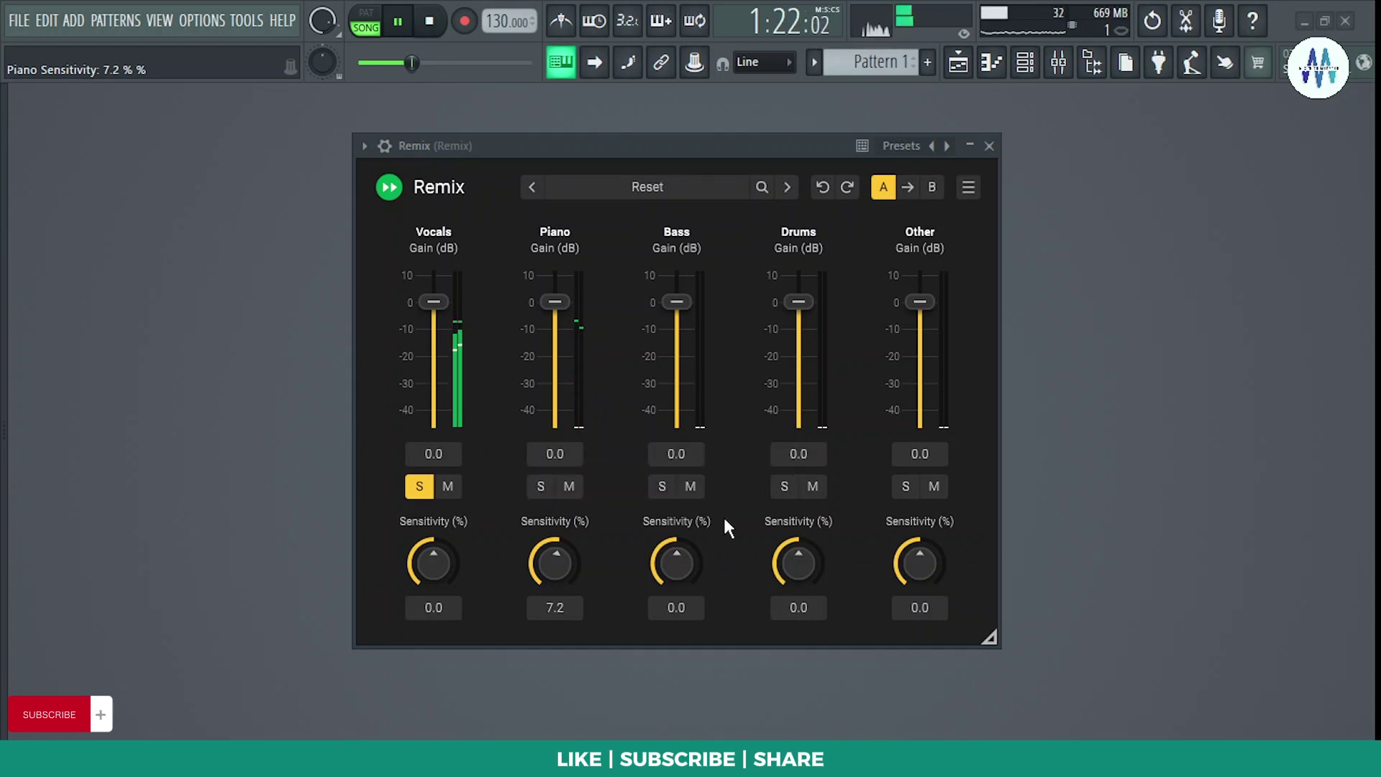
pyautogui.click(420, 486)
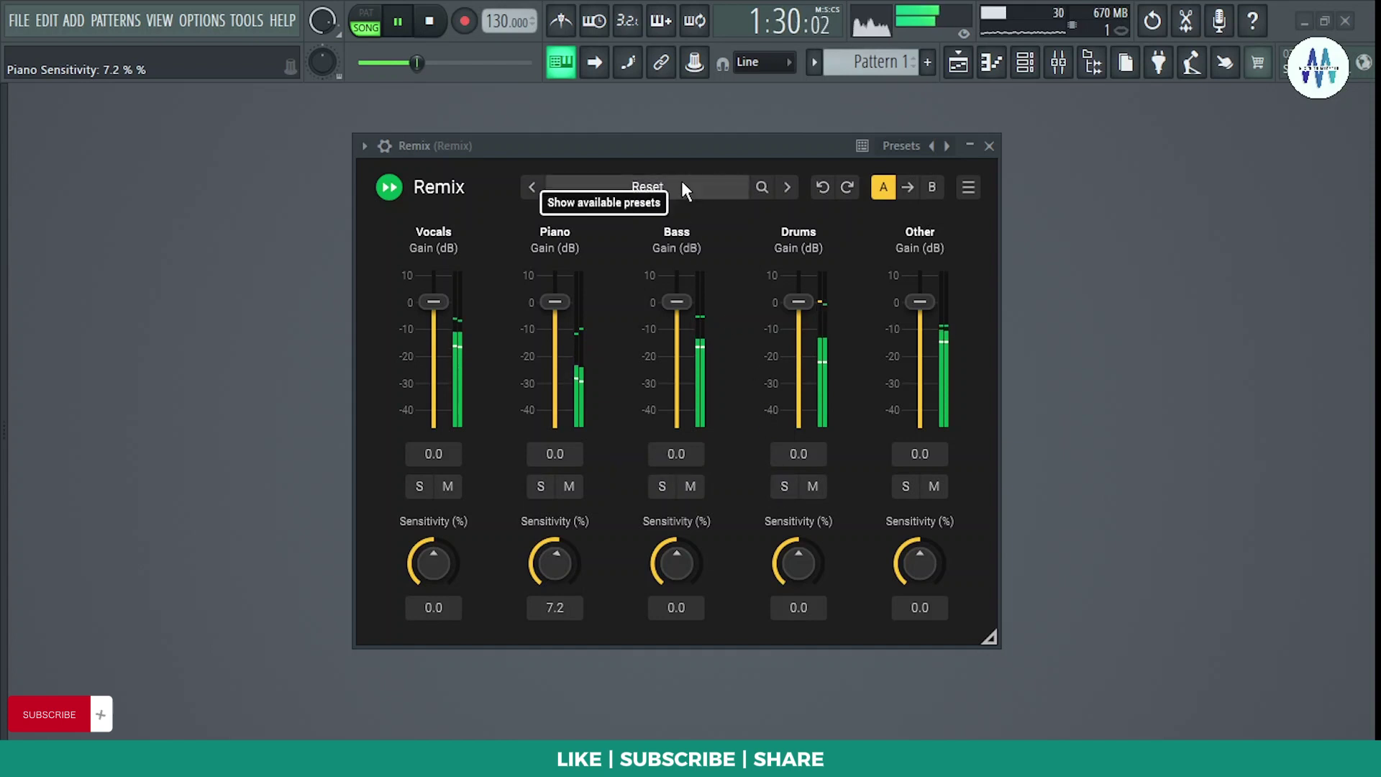
# - Try the Karaoke, Vocals only and Separate vocals Remix presets, settling on Separate vocals
pyautogui.click(716, 189)
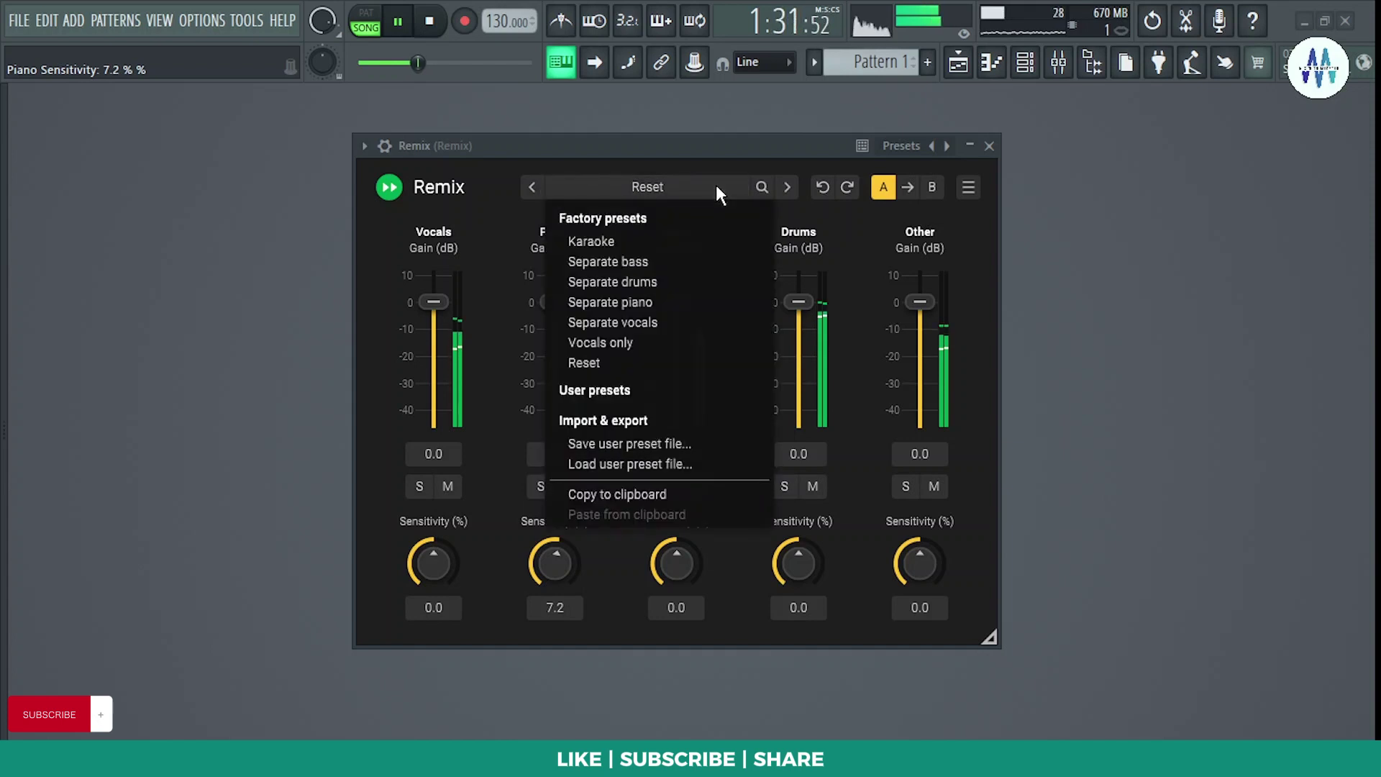
pyautogui.click(677, 242)
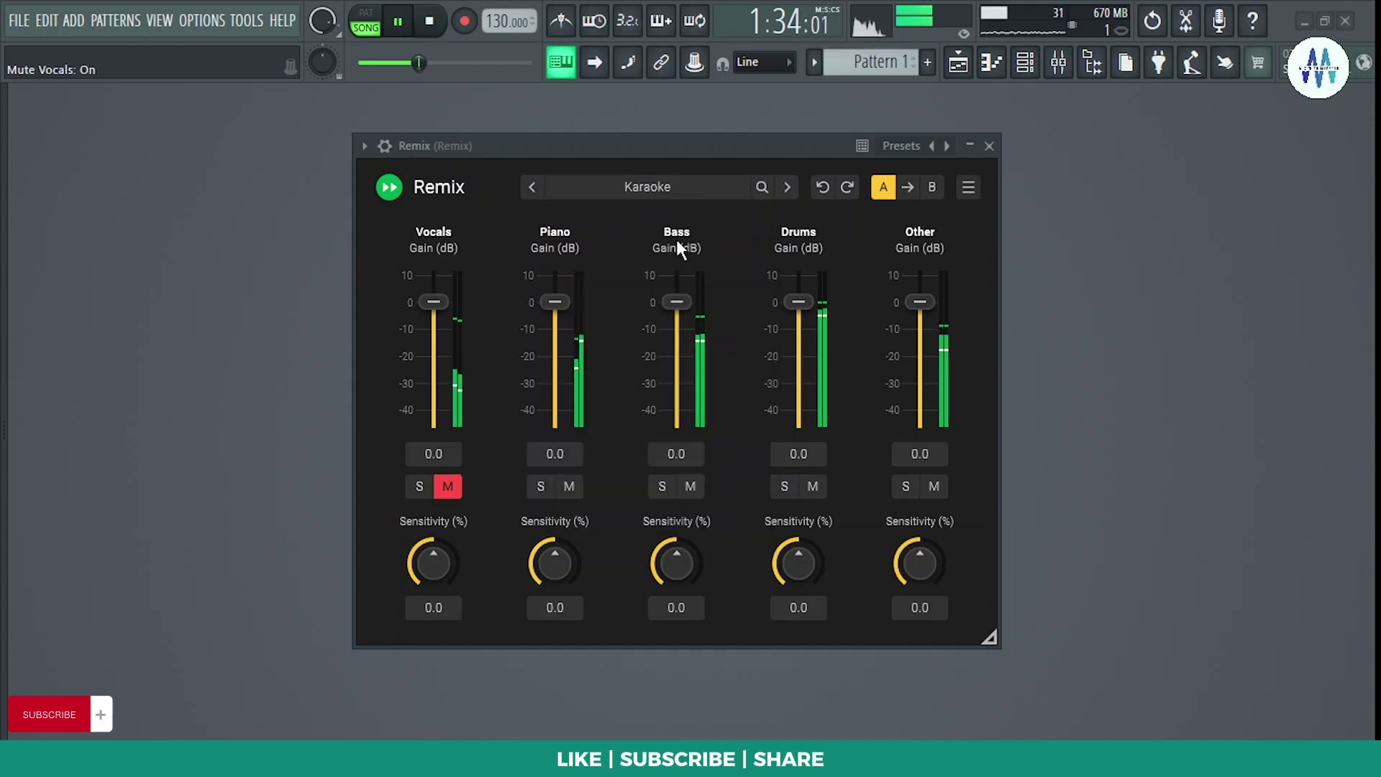
pyautogui.click(686, 185)
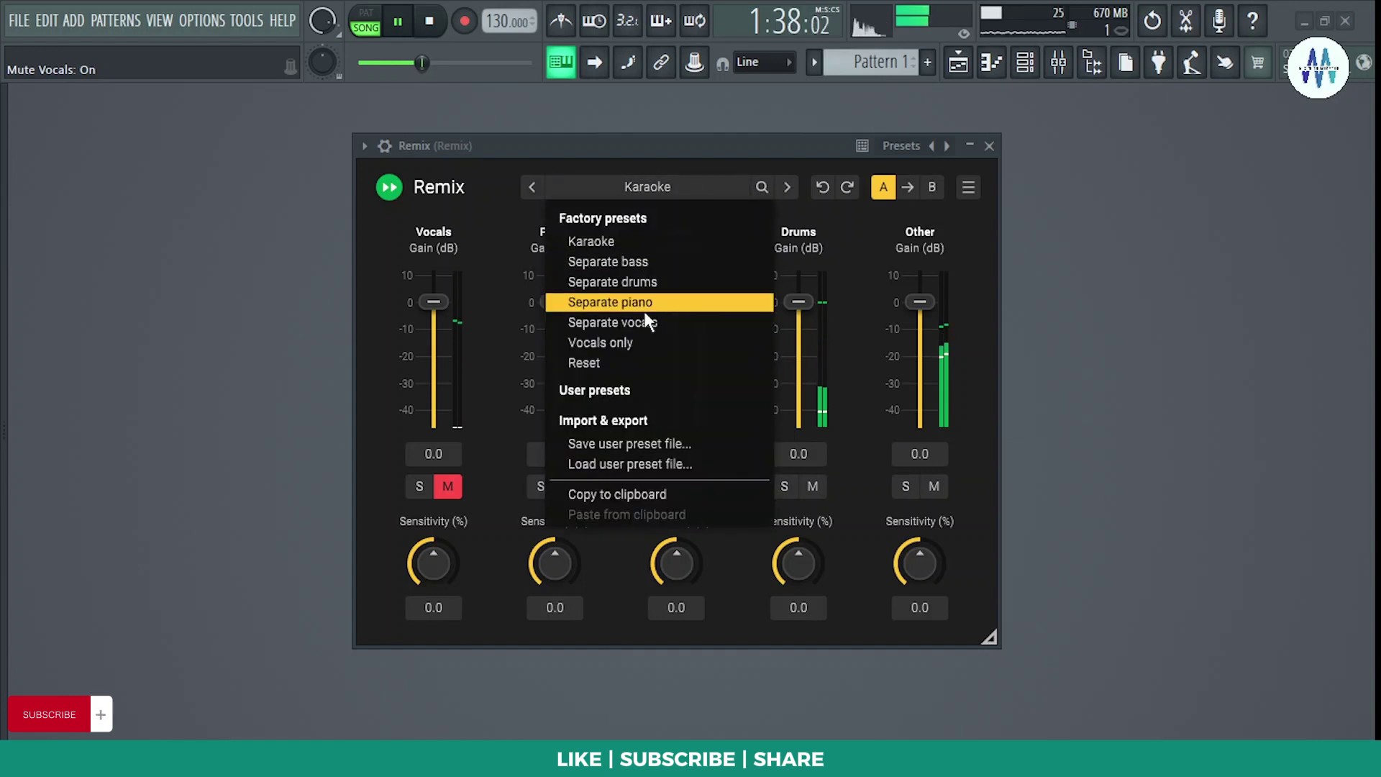
pyautogui.click(656, 344)
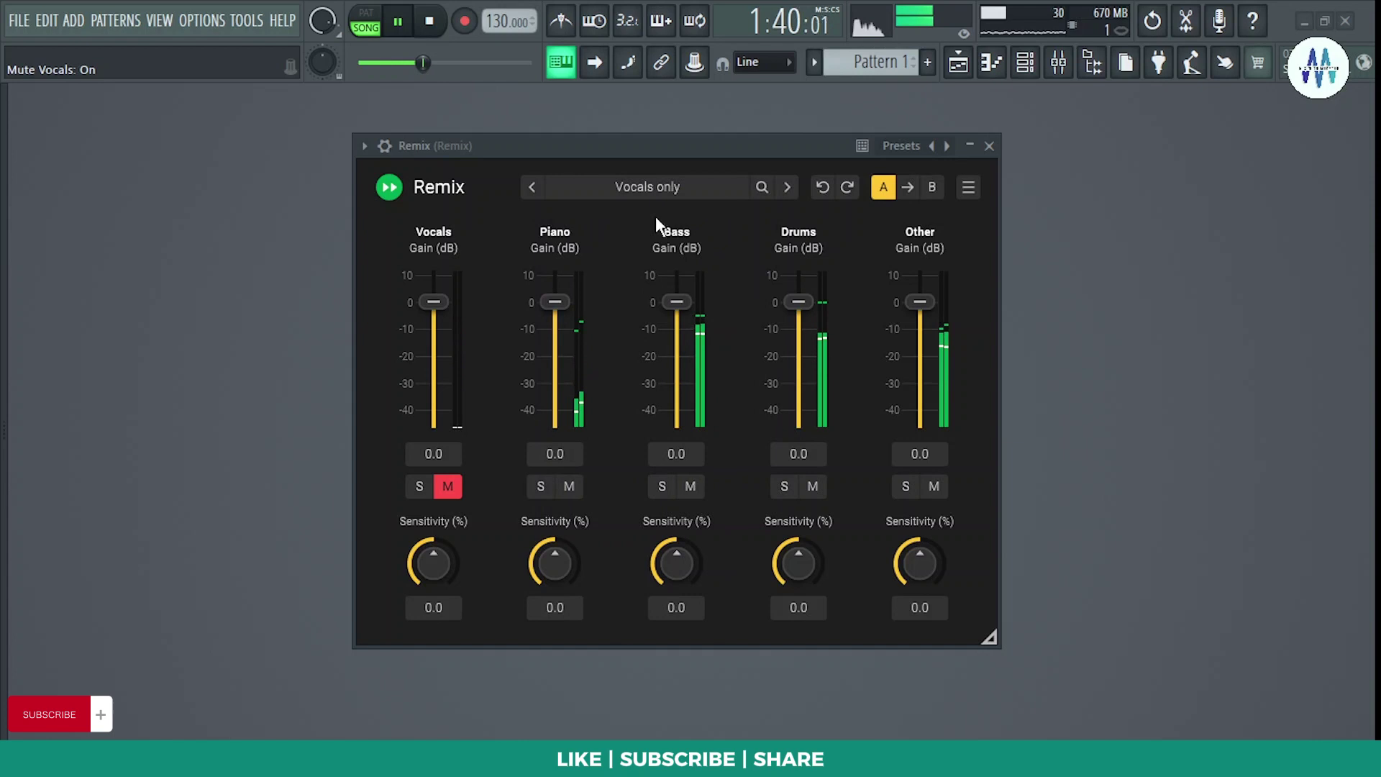
pyautogui.click(657, 189)
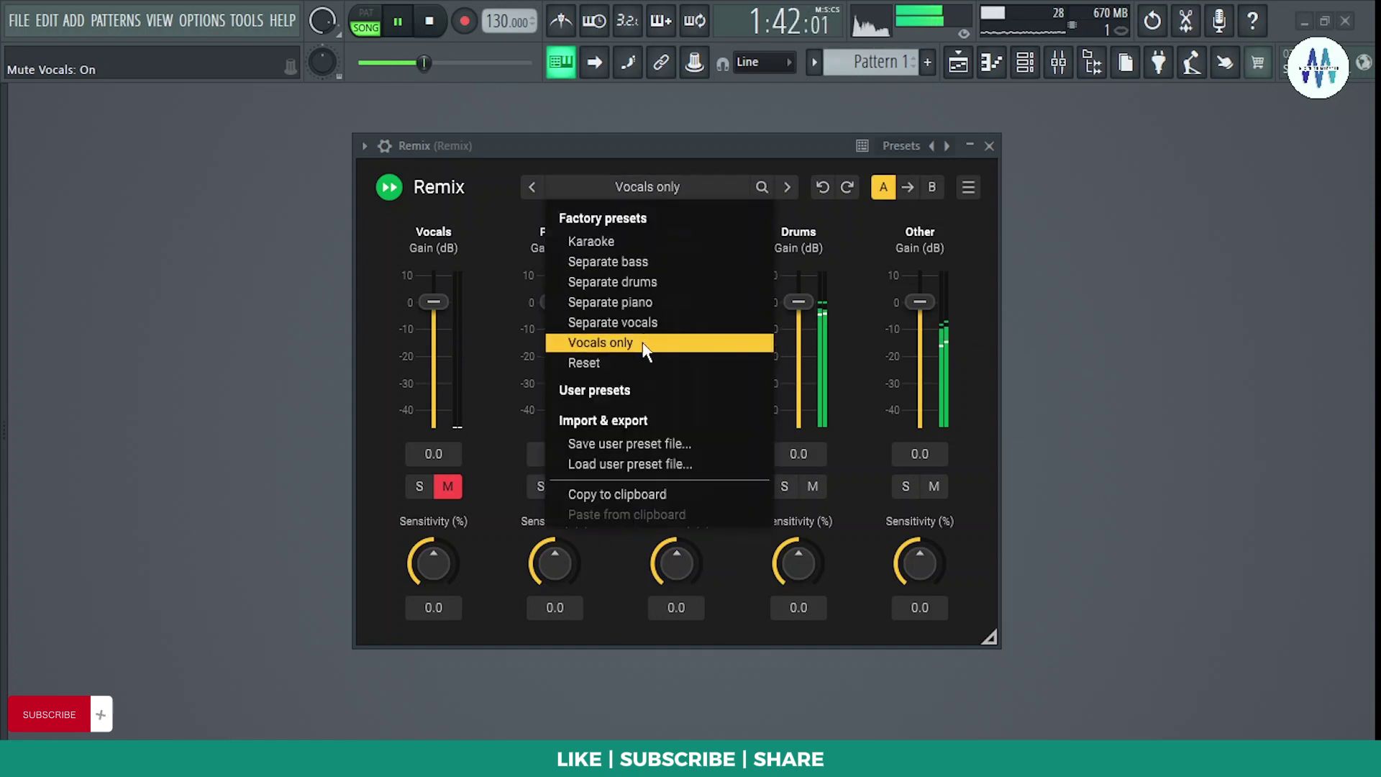
pyautogui.click(643, 324)
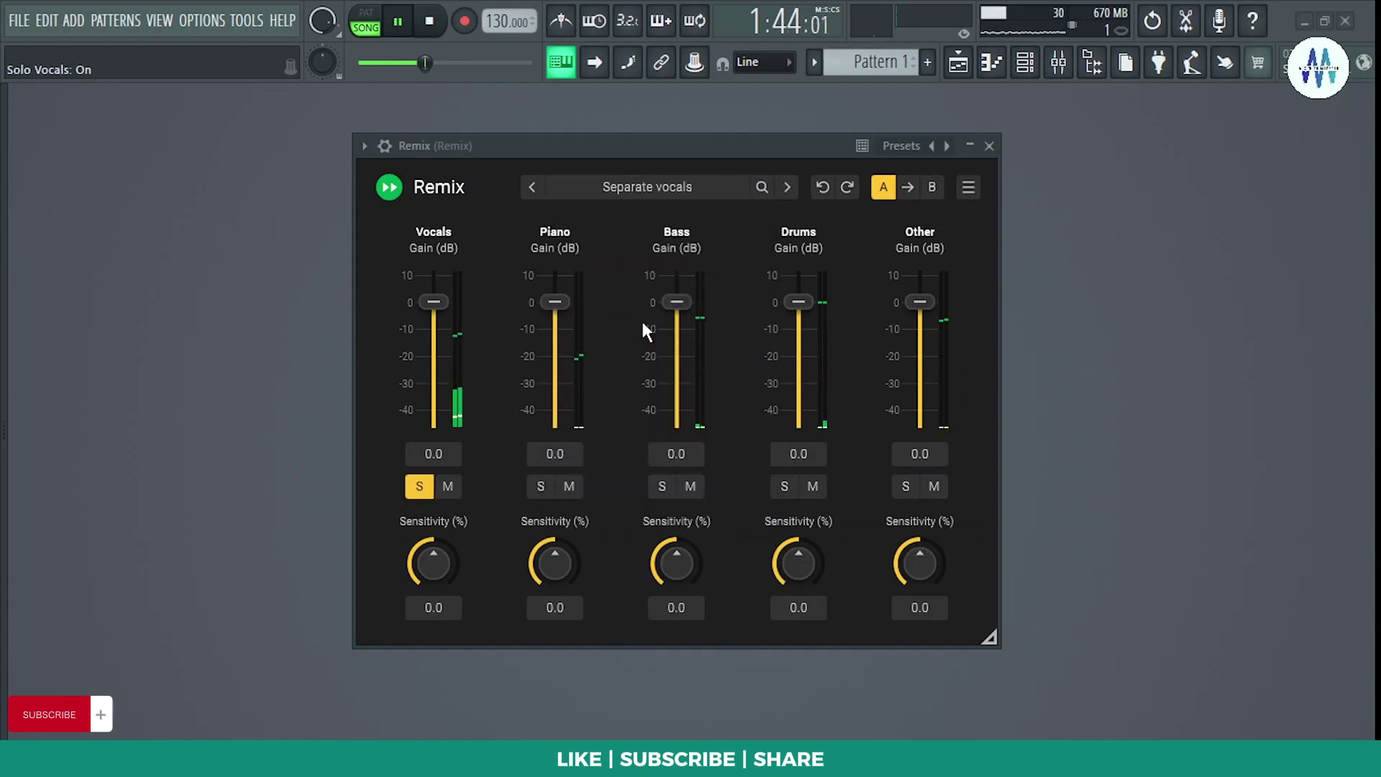
pyautogui.click(678, 194)
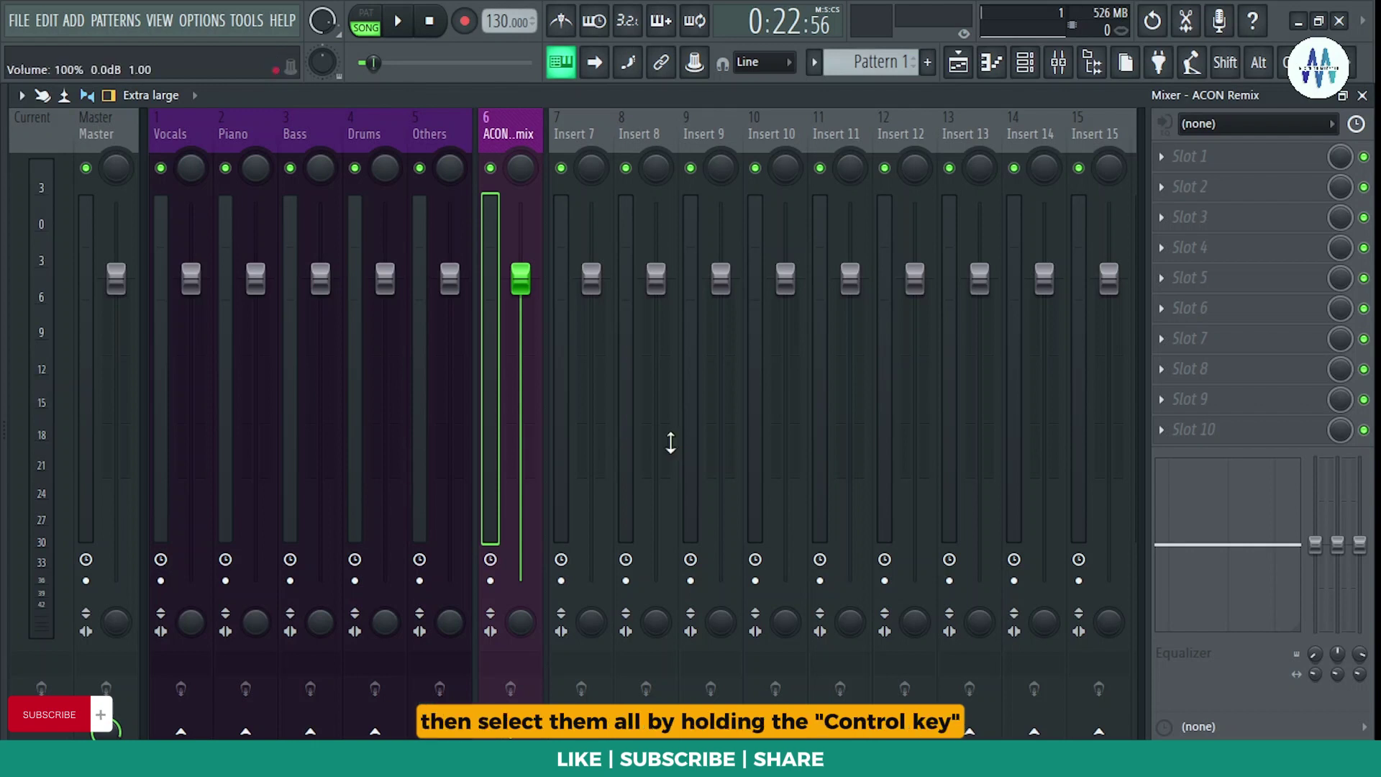
# - Select Vocals through ACON Remix and route ACON Remix to the five selected stem tracks only
pyautogui.click(171, 130)
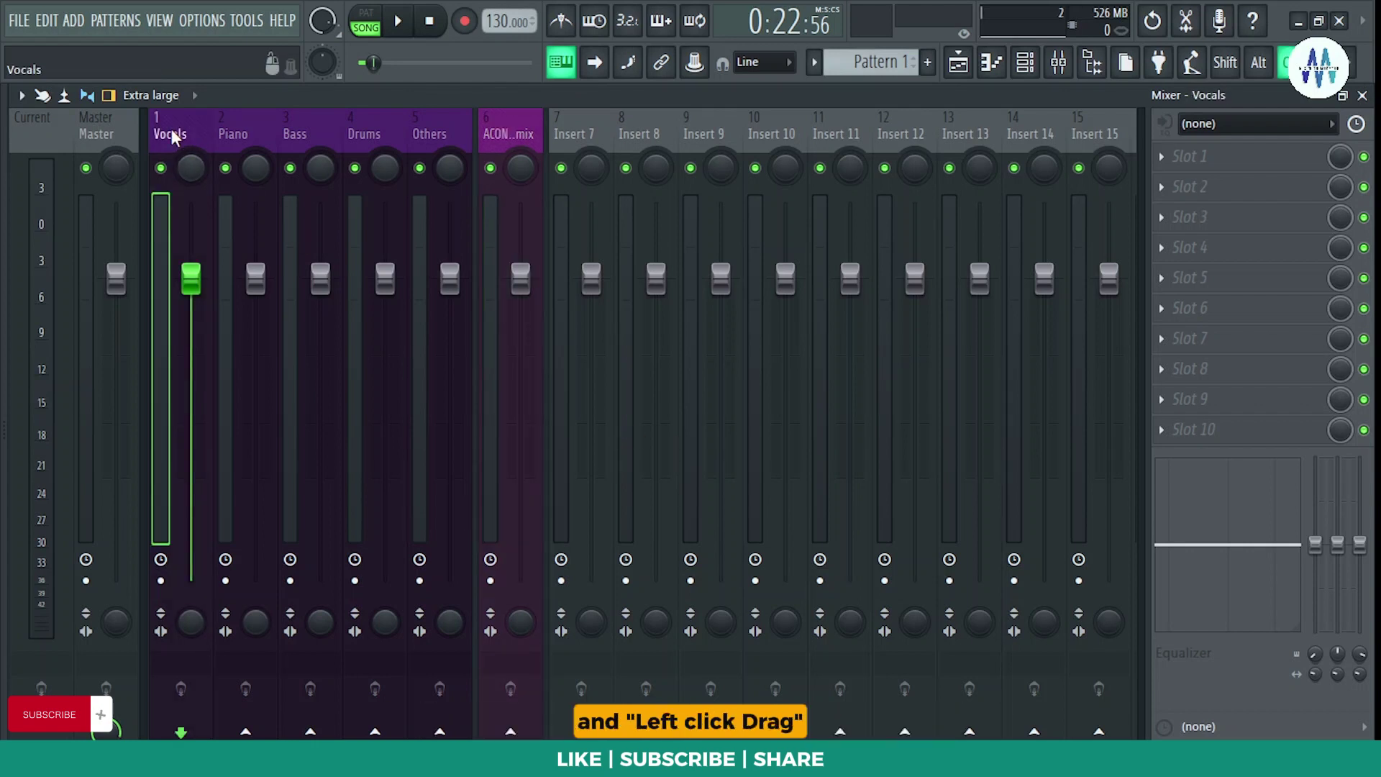
pyautogui.moveTo(171, 128); pyautogui.dragTo(513, 140)
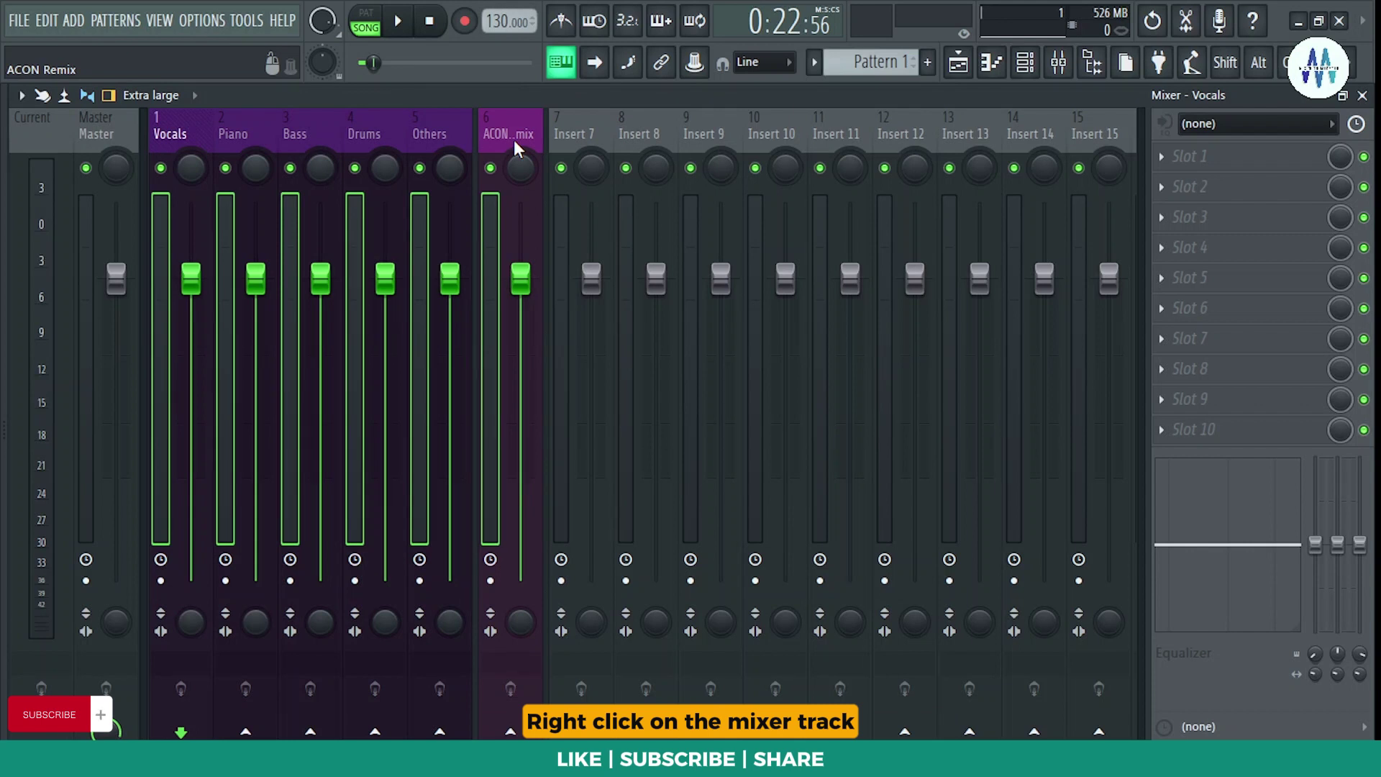
pyautogui.rightClick(513, 140)
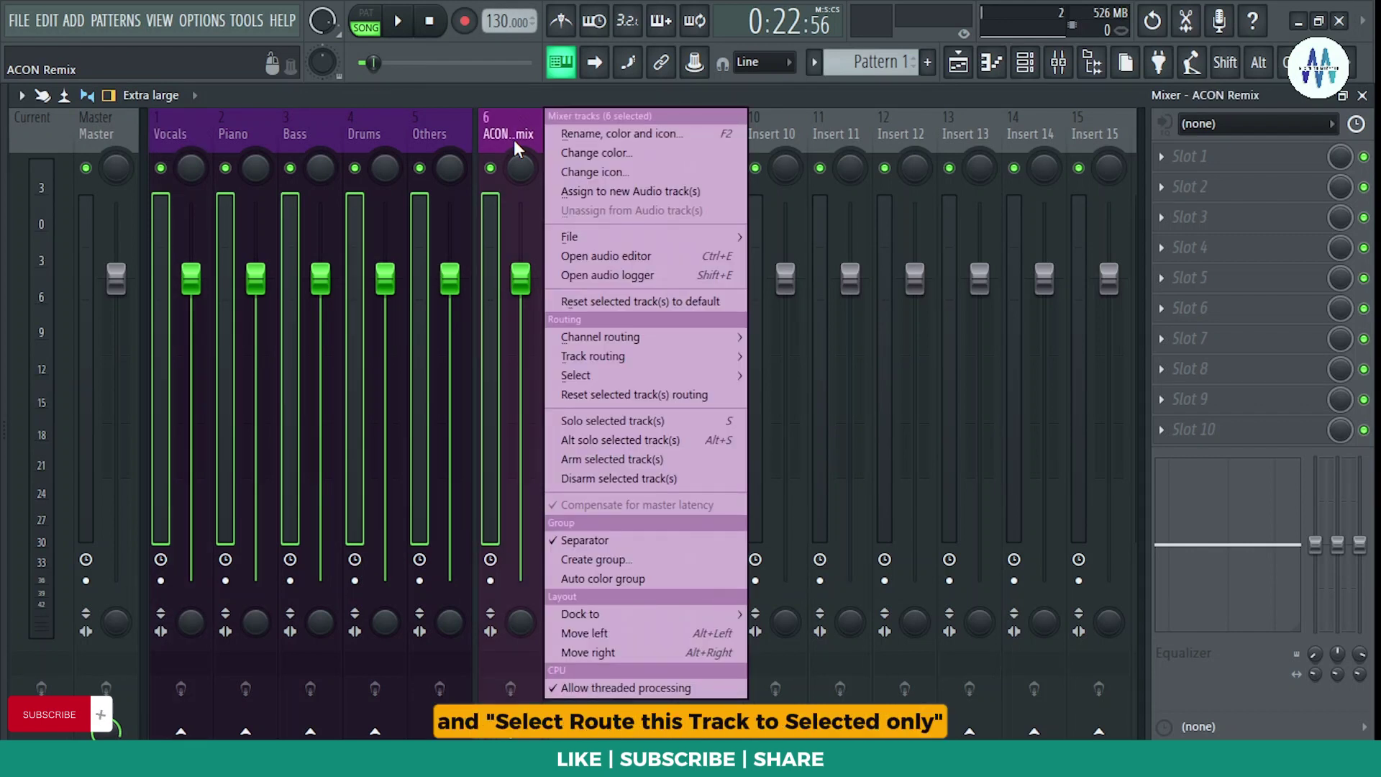
pyautogui.moveTo(603, 360)
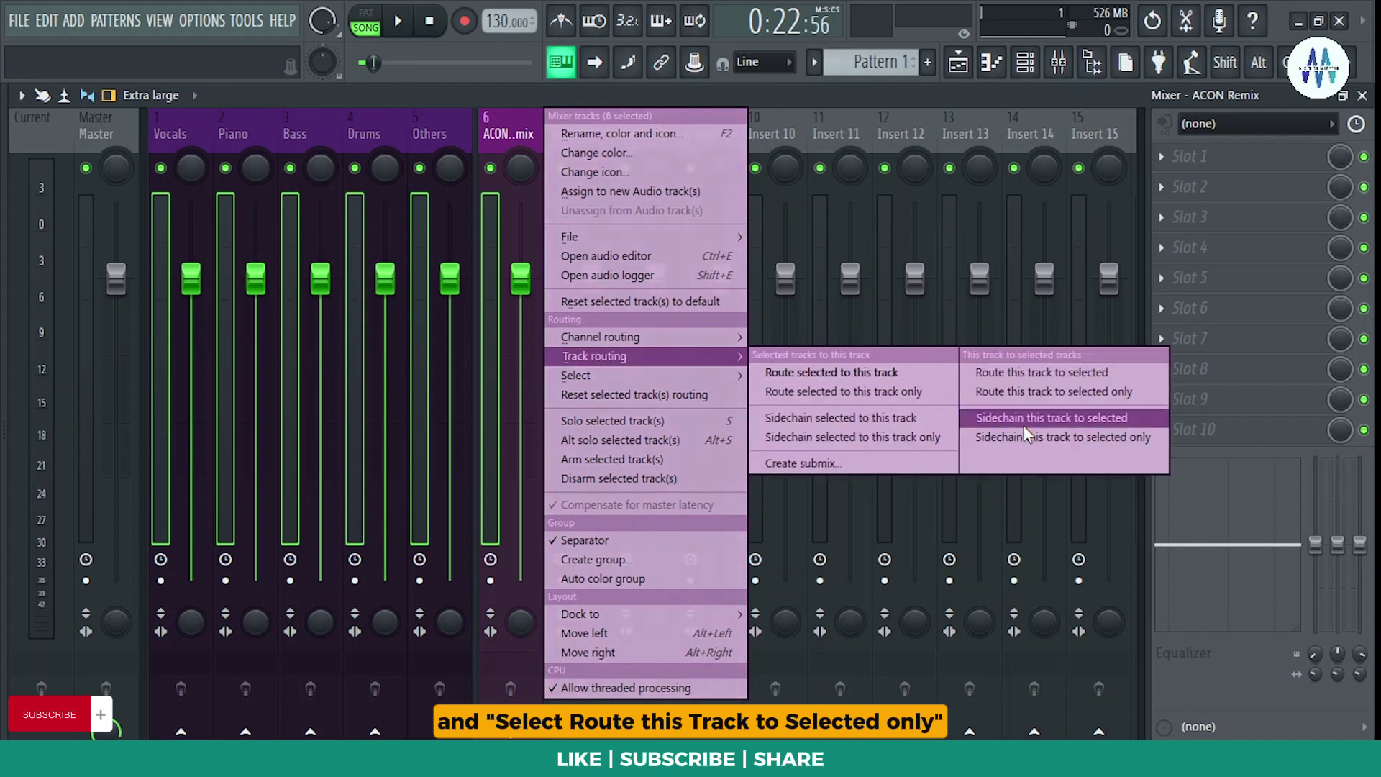
pyautogui.click(1075, 392)
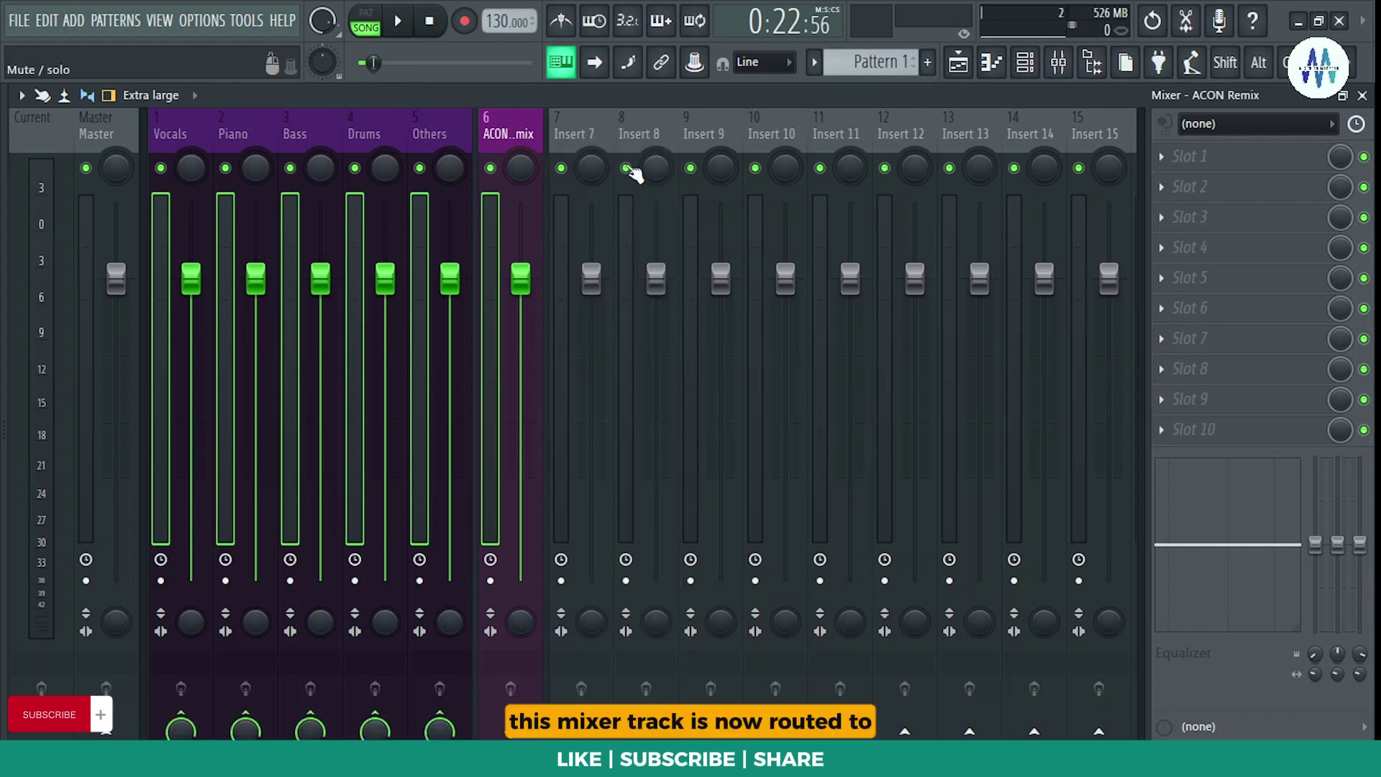
pyautogui.click(507, 130)
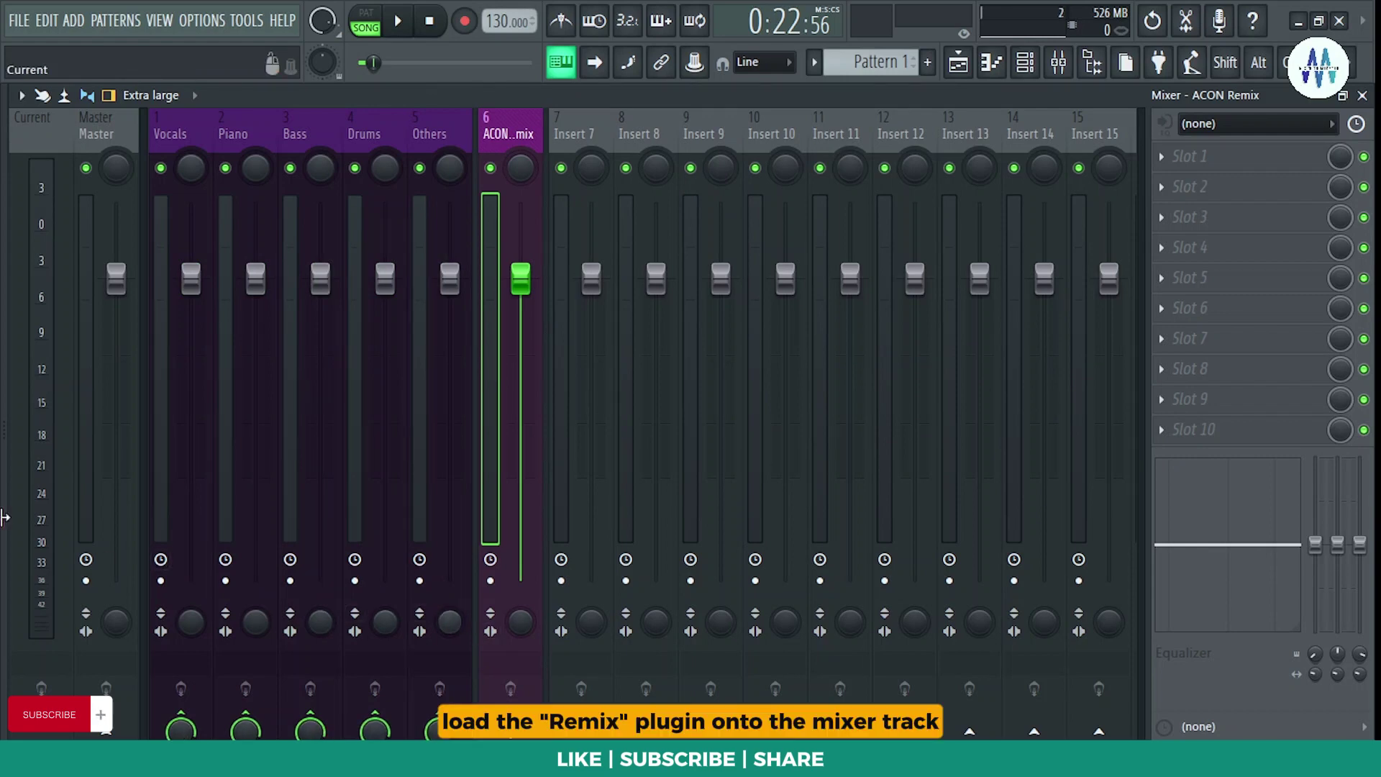
# - Load Acon Digital Remix onto the ACON Remix insert 6 and show its wrapper processing settings
pyautogui.hotkey('alt', 'F8')
pyautogui.moveTo(136, 309); pyautogui.dragTo(519, 136)
pyautogui.click(566, 103)
pyautogui.click(546, 103)
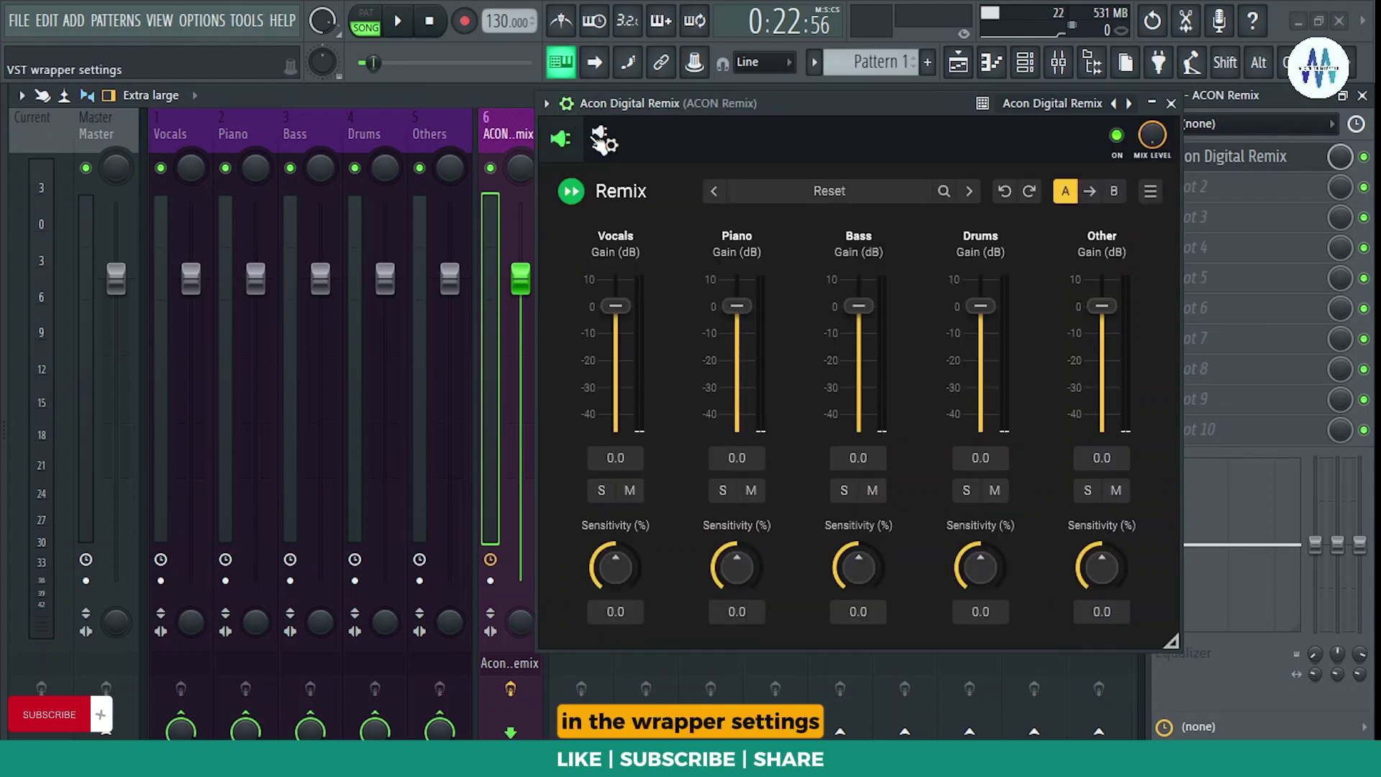
pyautogui.click(610, 139)
# - Send Remix's Vocals, Piano, Bass, Drums and Other outputs to mixer inserts 1–5
pyautogui.rightClick(1050, 426)
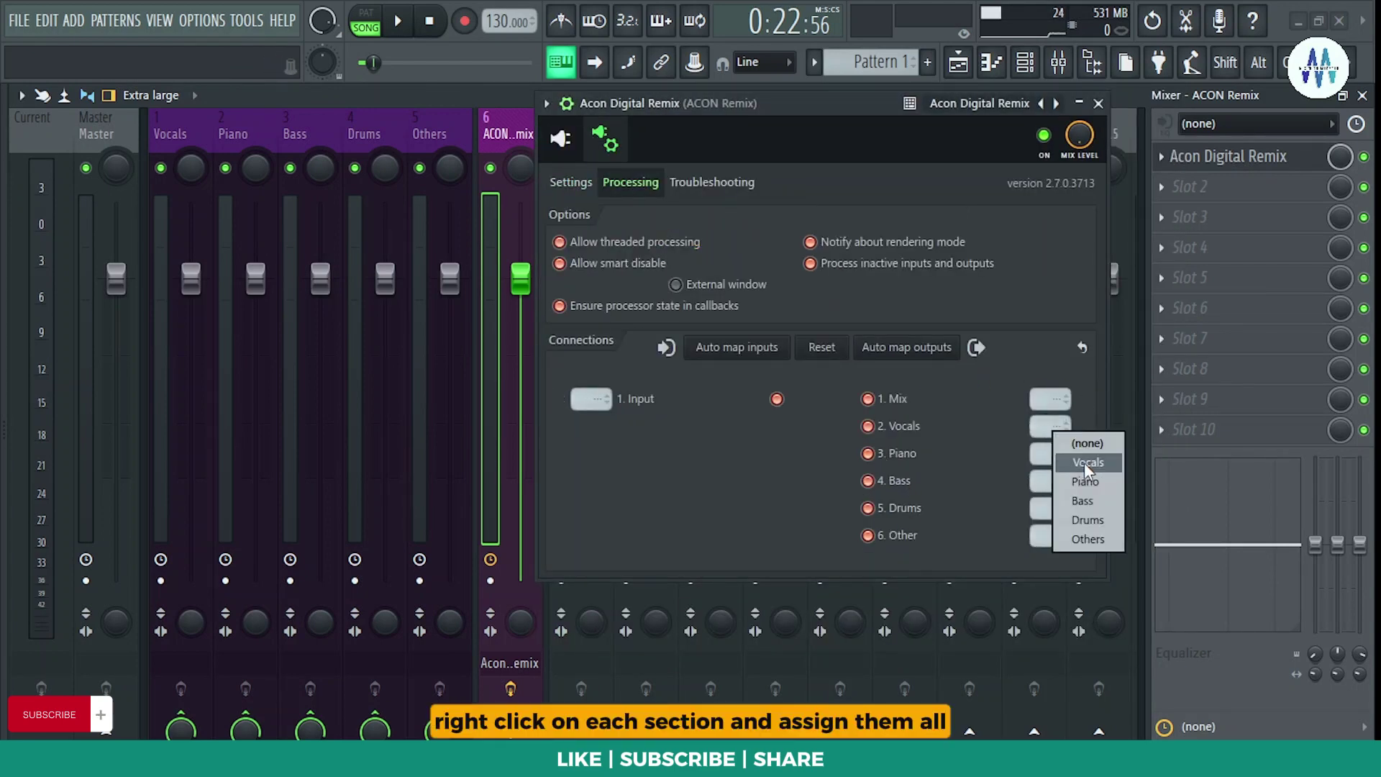
pyautogui.click(1064, 453)
pyautogui.rightClick(1050, 453)
pyautogui.click(1064, 492)
pyautogui.rightClick(1050, 480)
pyautogui.click(1064, 549)
pyautogui.rightClick(1049, 507)
pyautogui.click(1072, 595)
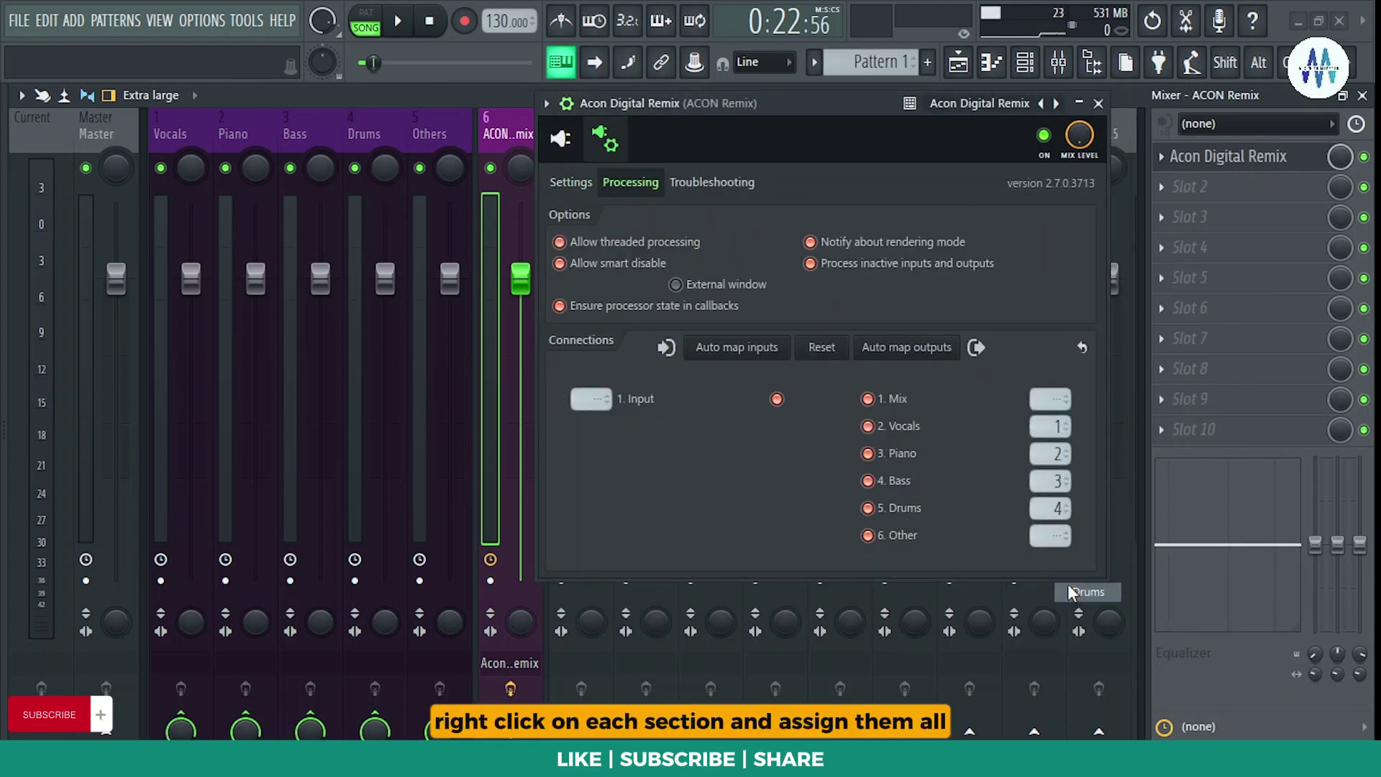
pyautogui.rightClick(1050, 535)
pyautogui.click(1075, 643)
pyautogui.click(611, 139)
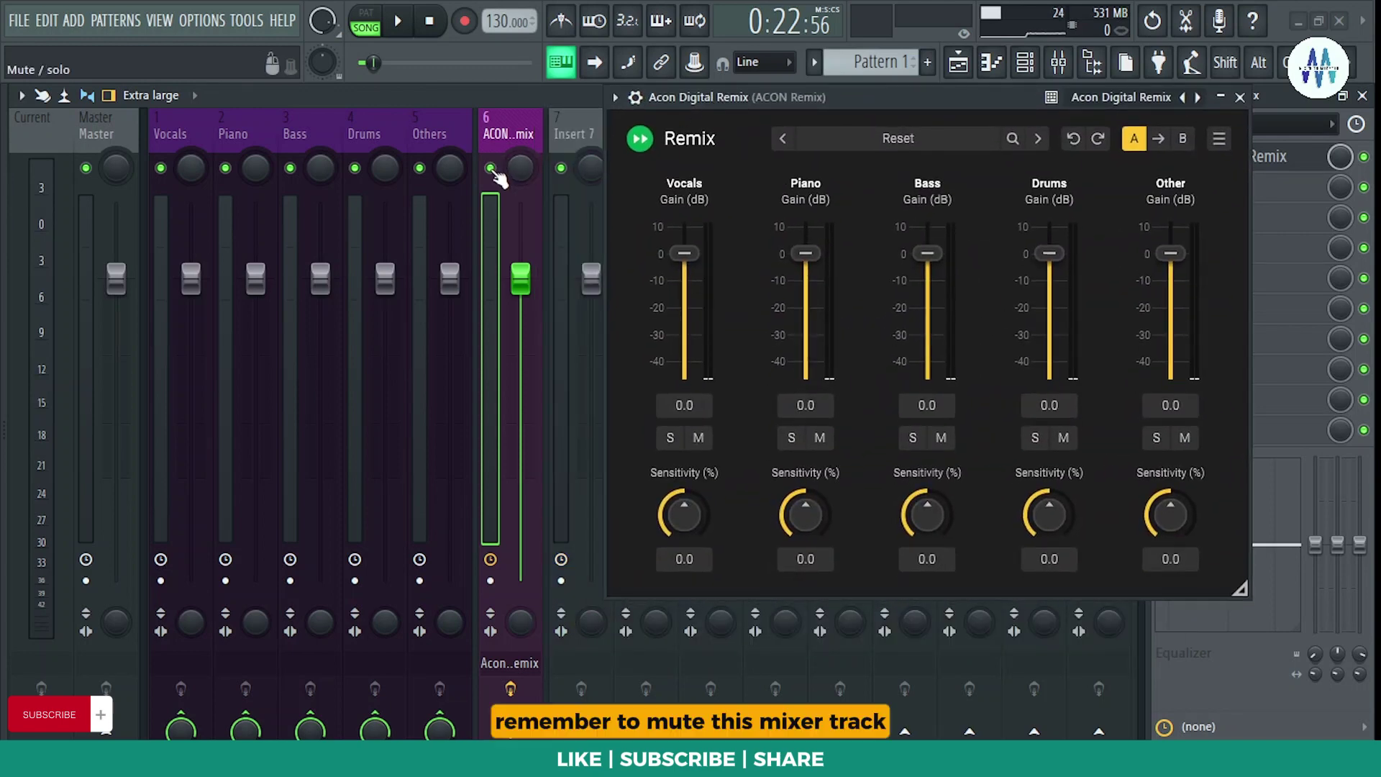
# - Mute the ACON Remix track, play the song, and adjust the Vocals stem gain and fader
pyautogui.click(492, 170)
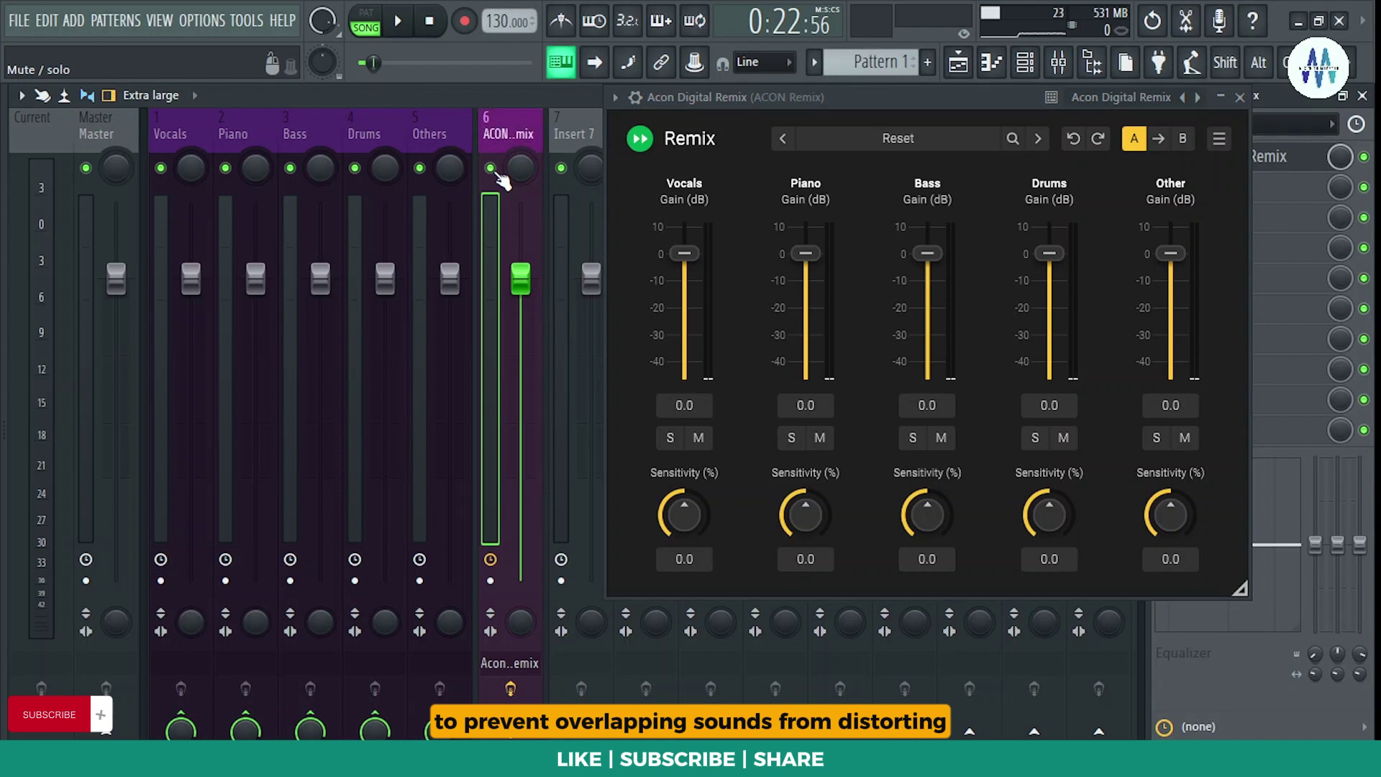
pyautogui.press('space')
pyautogui.press('space')
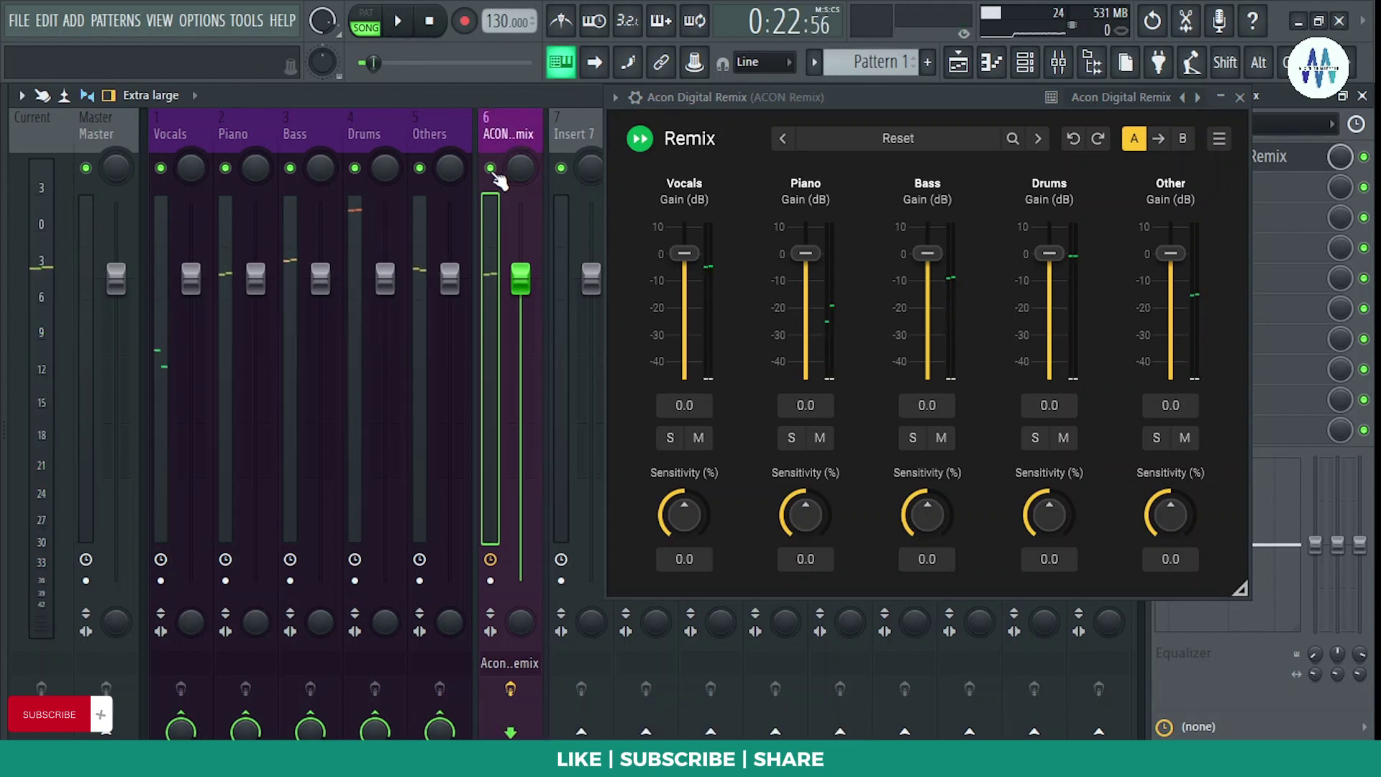
pyautogui.click(492, 170)
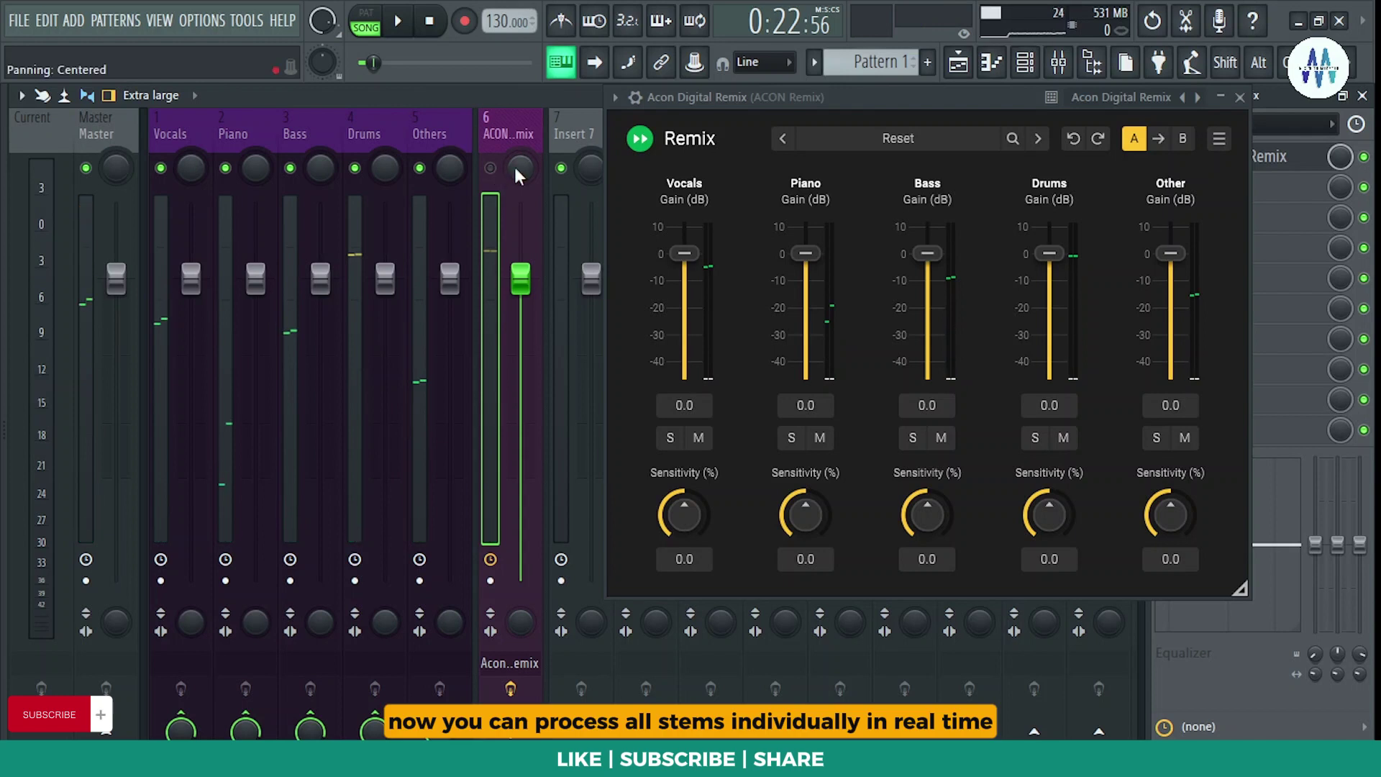
pyautogui.press('space')
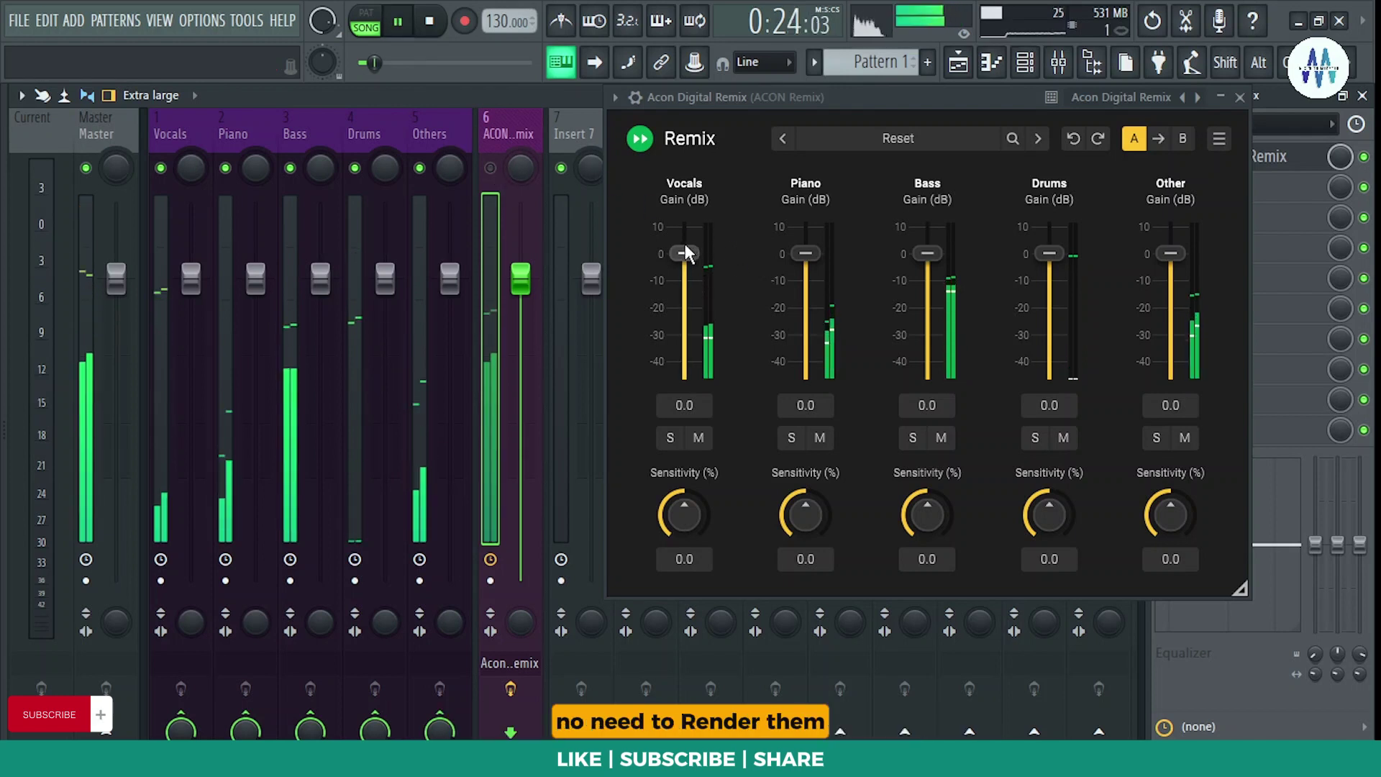
pyautogui.moveTo(685, 253)
pyautogui.mouseDown()
pyautogui.moveTo(687, 265)
pyautogui.moveTo(690, 209)
pyautogui.moveTo(692, 306)
pyautogui.moveTo(696, 263)
pyautogui.mouseUp()
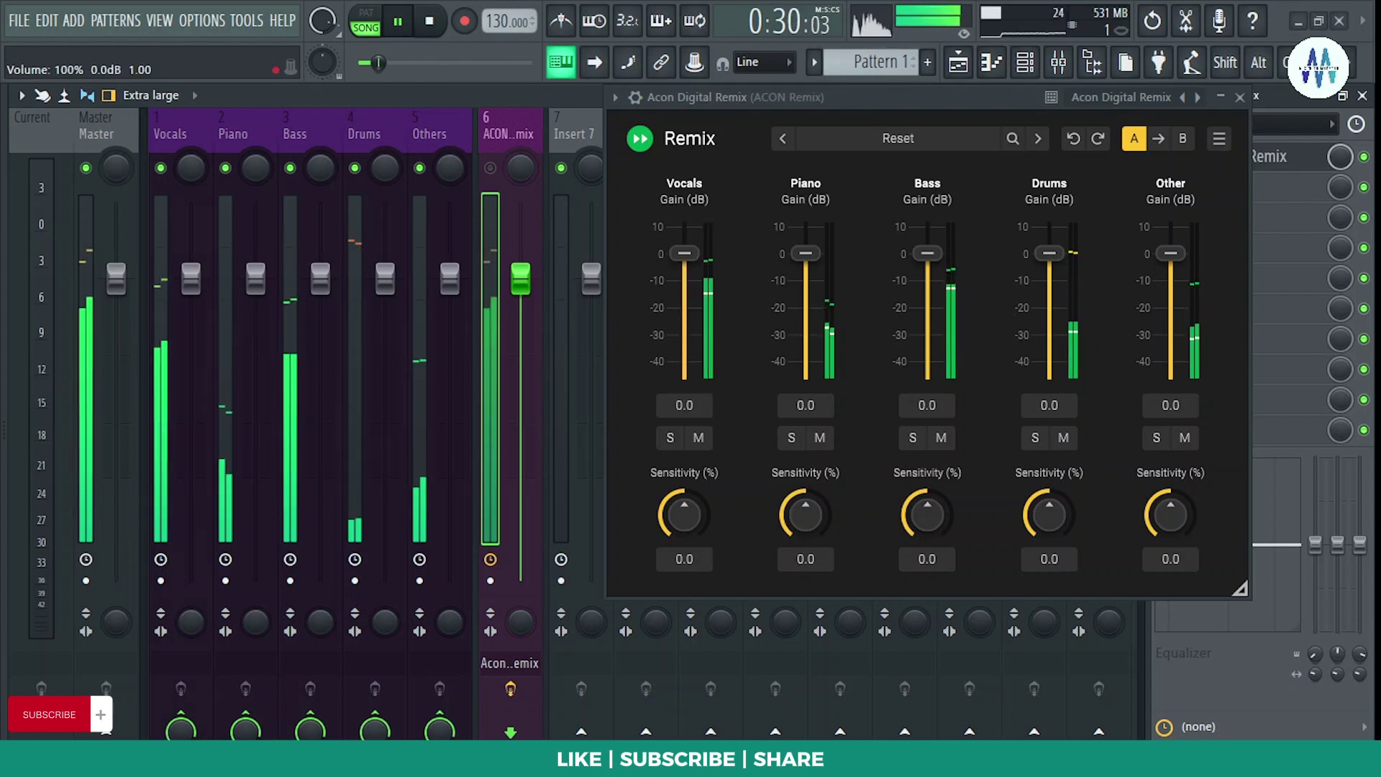
pyautogui.moveTo(190, 278)
pyautogui.mouseDown()
pyautogui.moveTo(190, 204)
pyautogui.moveTo(191, 493)
pyautogui.moveTo(191, 278)
pyautogui.mouseUp()
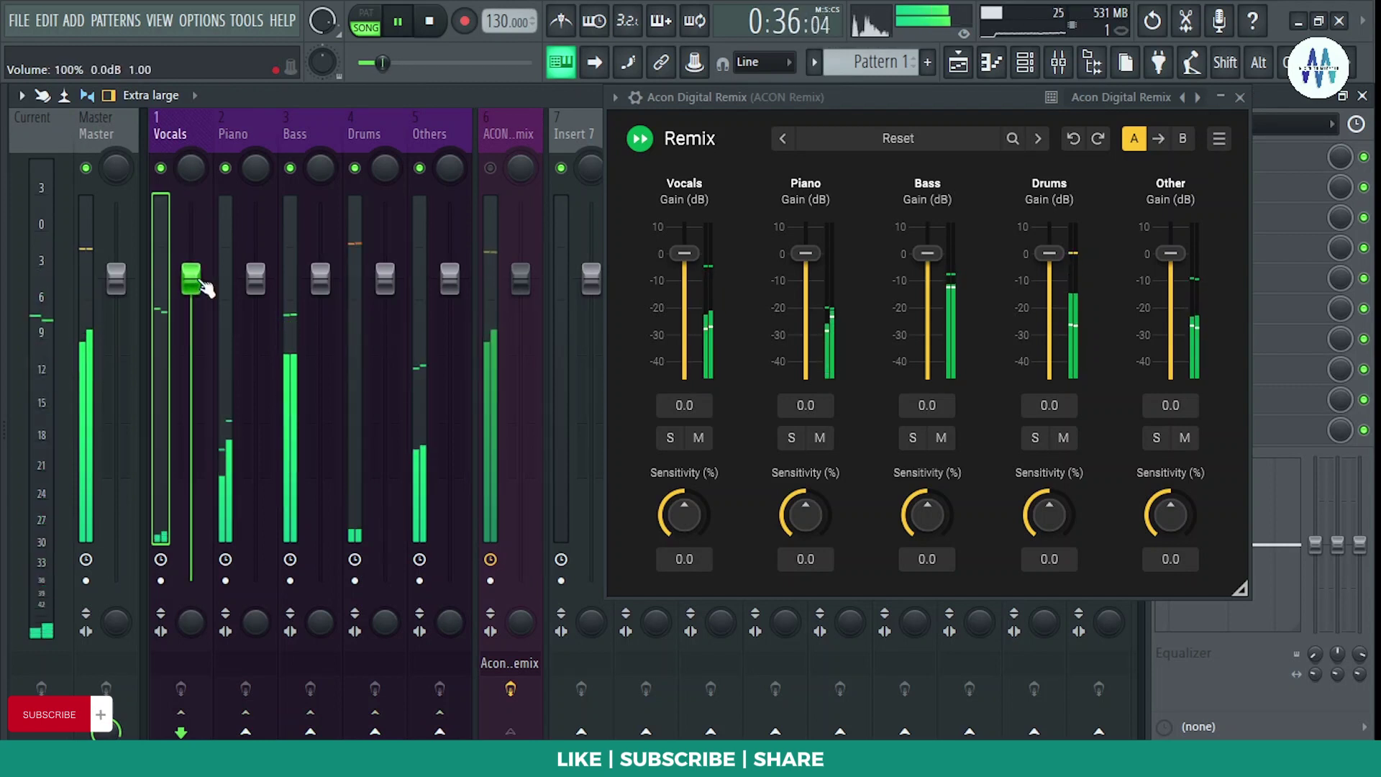
# - Load Auto-Tune Access onto the Vocals track and restart playback to hear it
pyautogui.press('space')
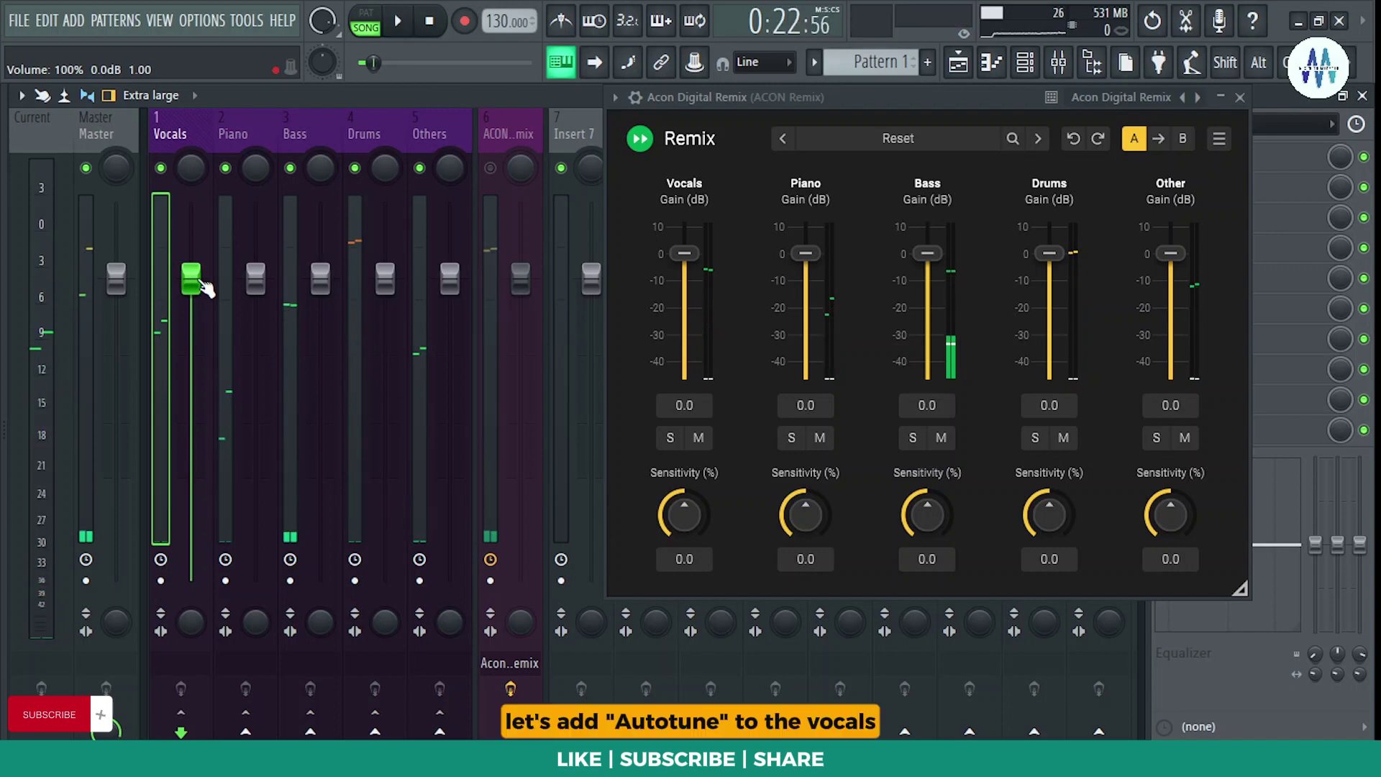
pyautogui.moveTo(58, 280); pyautogui.dragTo(180, 187)
pyautogui.press('space')
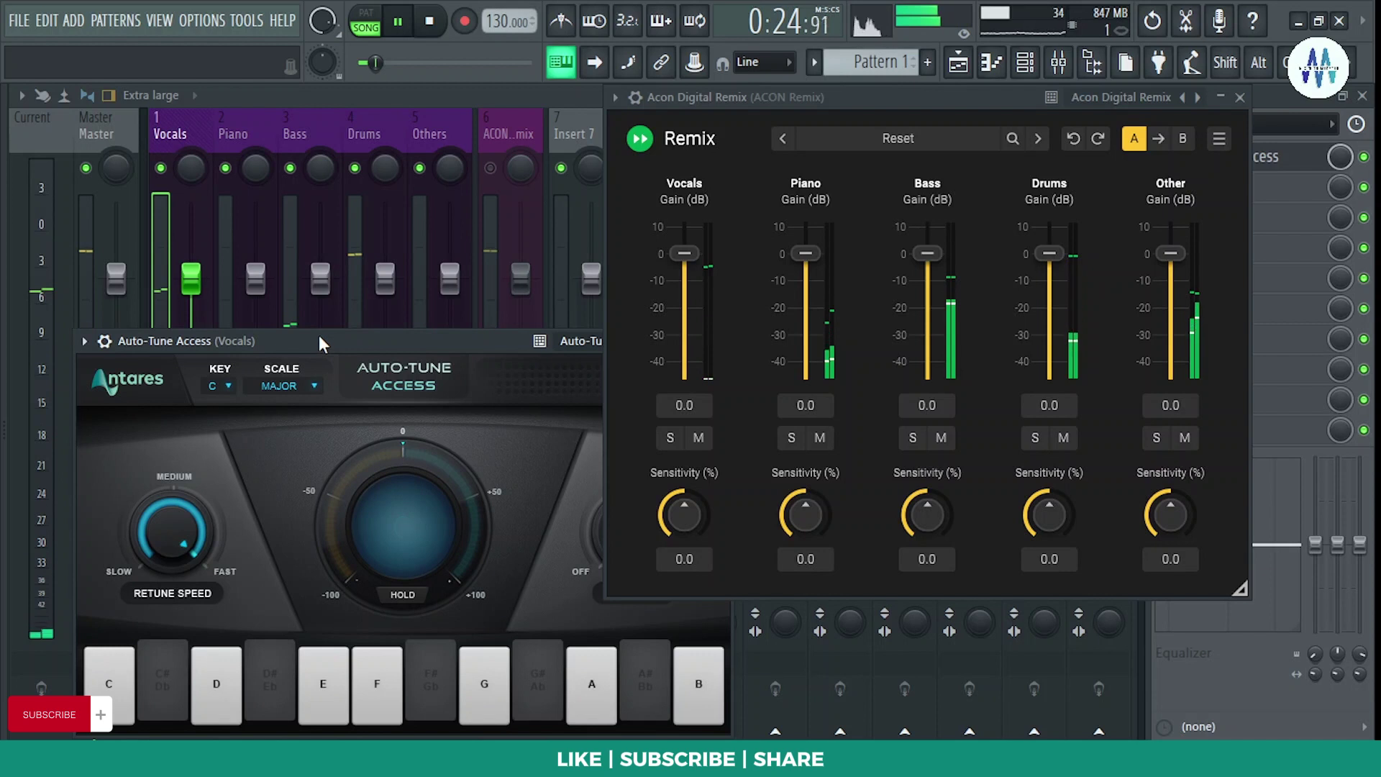
# - Bypass Auto-Tune briefly to compare the vocals, then turn it back on
pyautogui.click(84, 341)
pyautogui.click(292, 536)
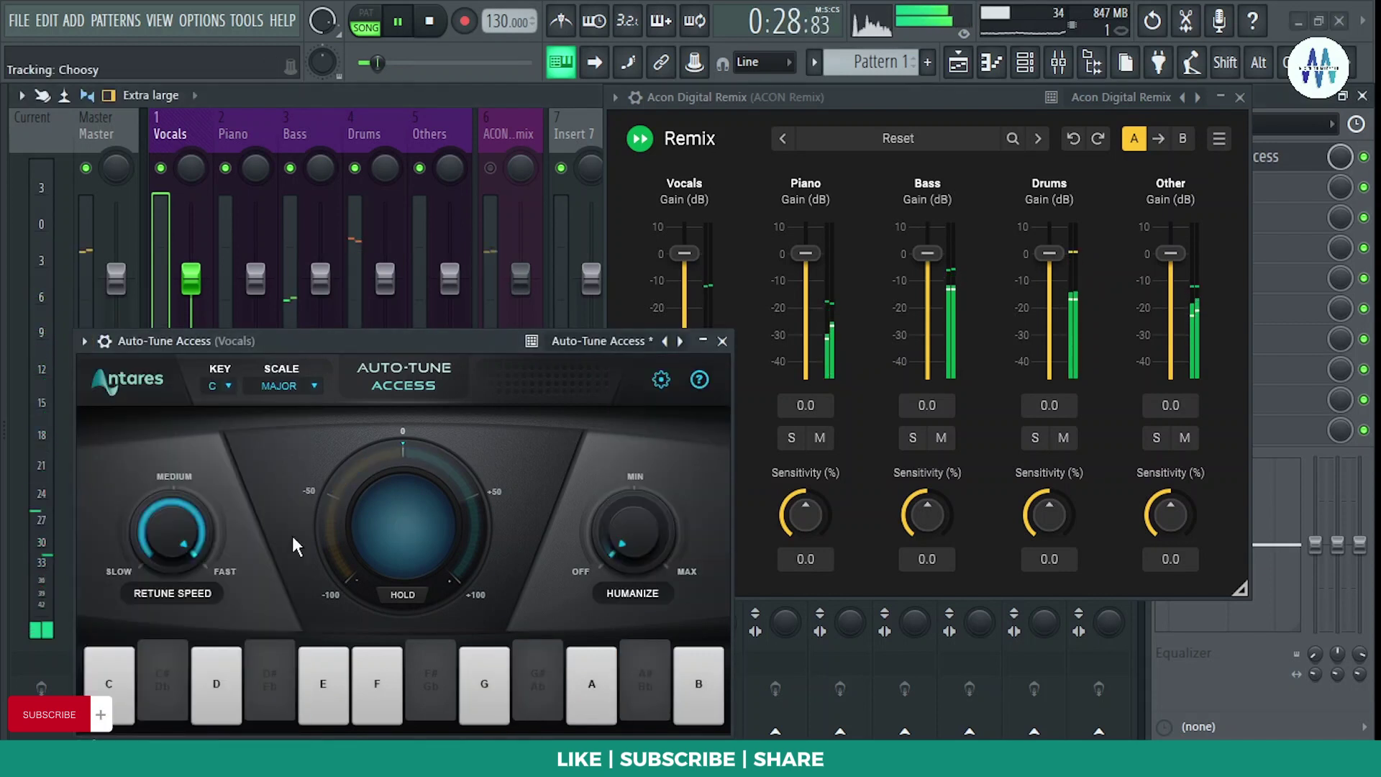
pyautogui.moveTo(355, 332); pyautogui.dragTo(900, 343)
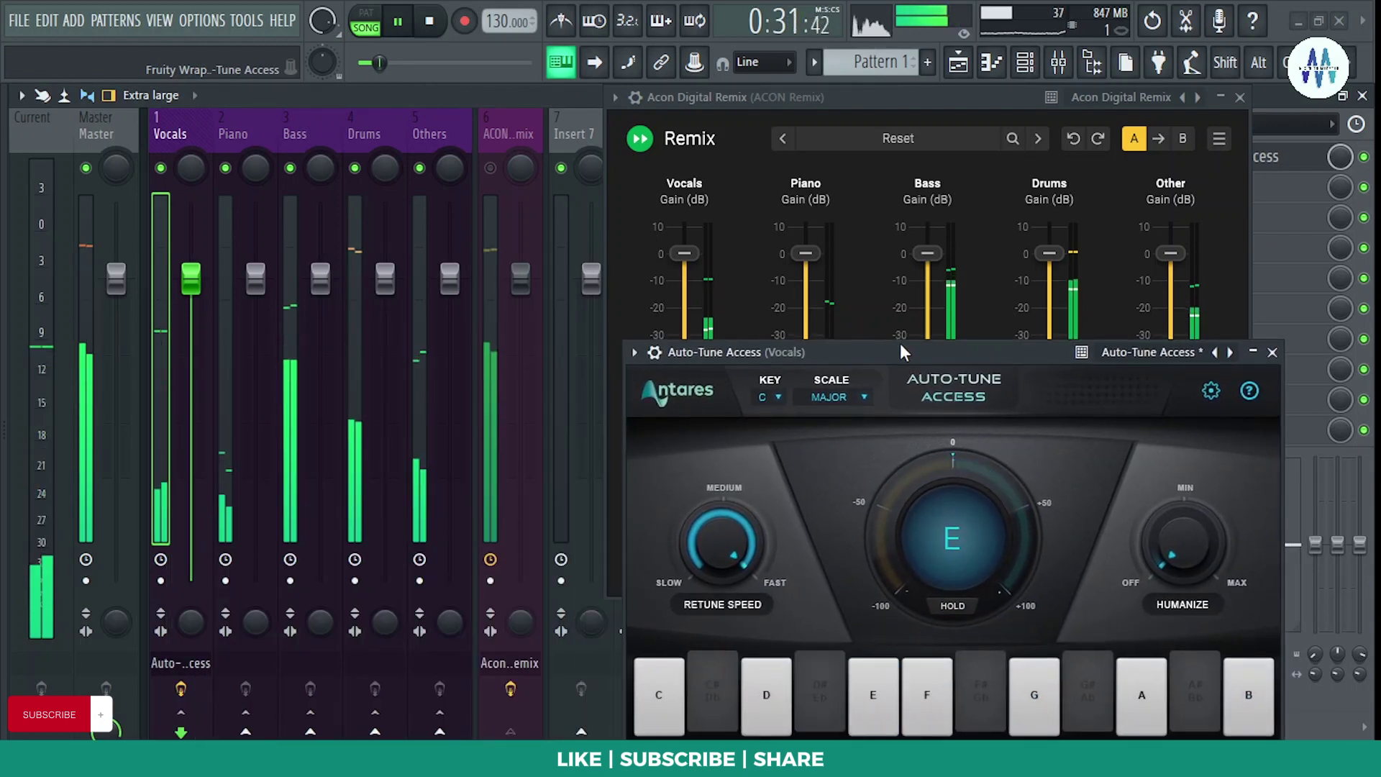
pyautogui.click(653, 352)
pyautogui.click(1217, 384)
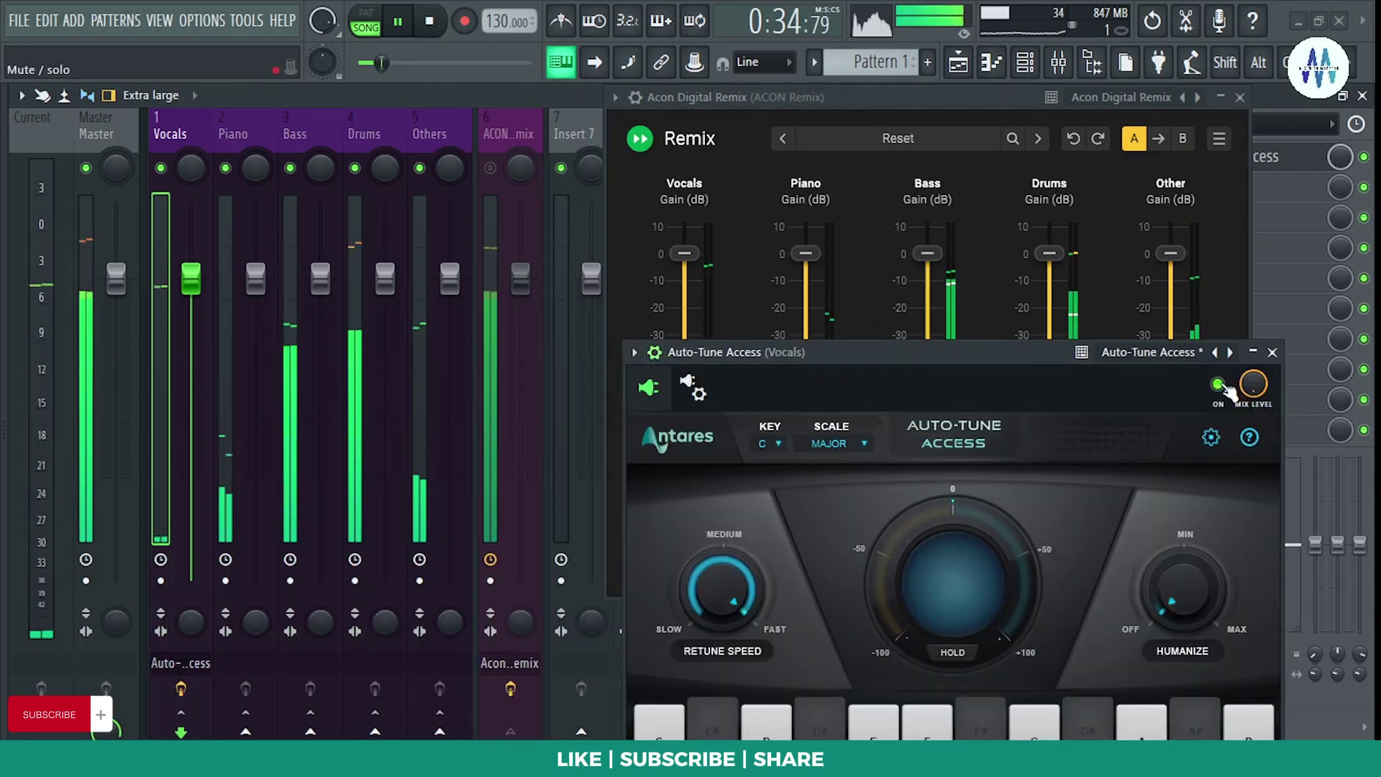
pyautogui.click(1220, 385)
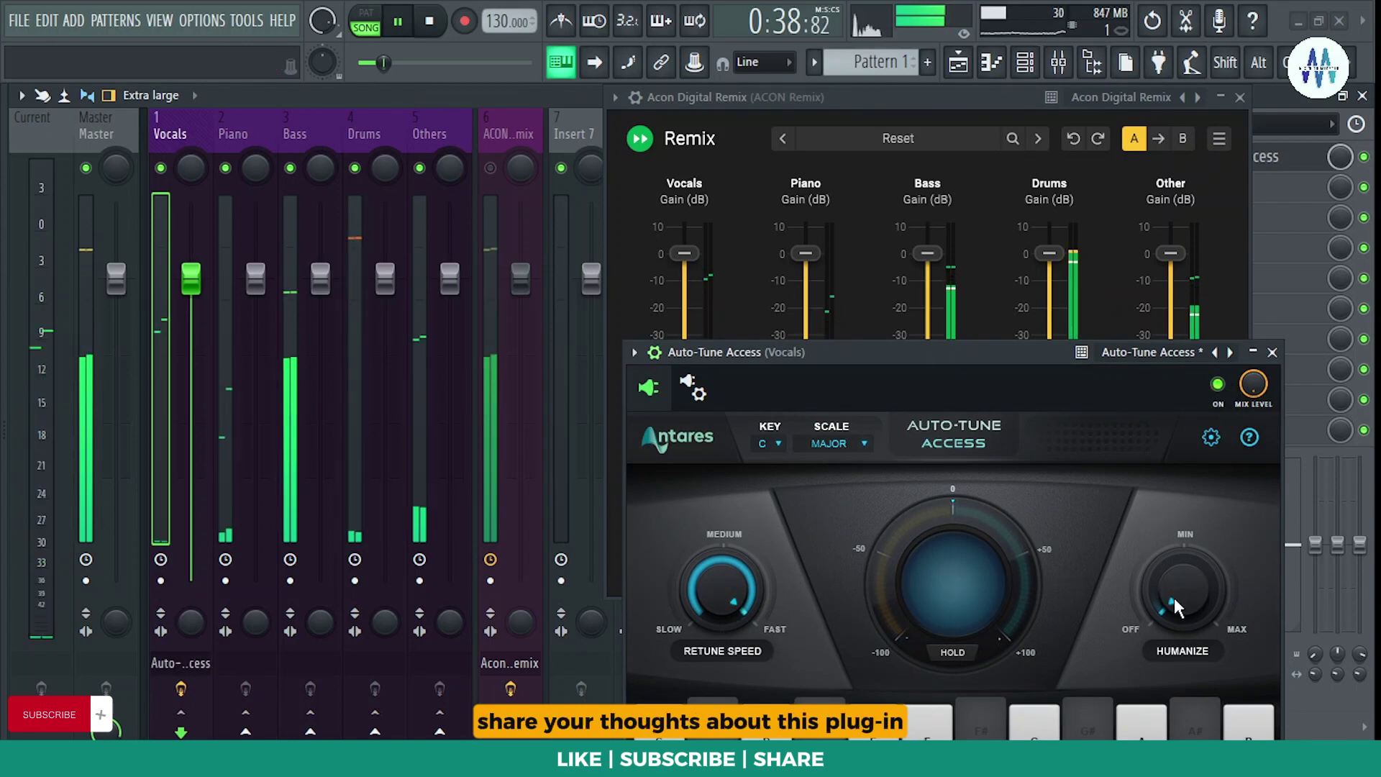
# - Turn Auto-Tune Access's Humanize knob up to roughly the middle of its range
pyautogui.moveTo(1174, 597); pyautogui.dragTo(1174, 569)
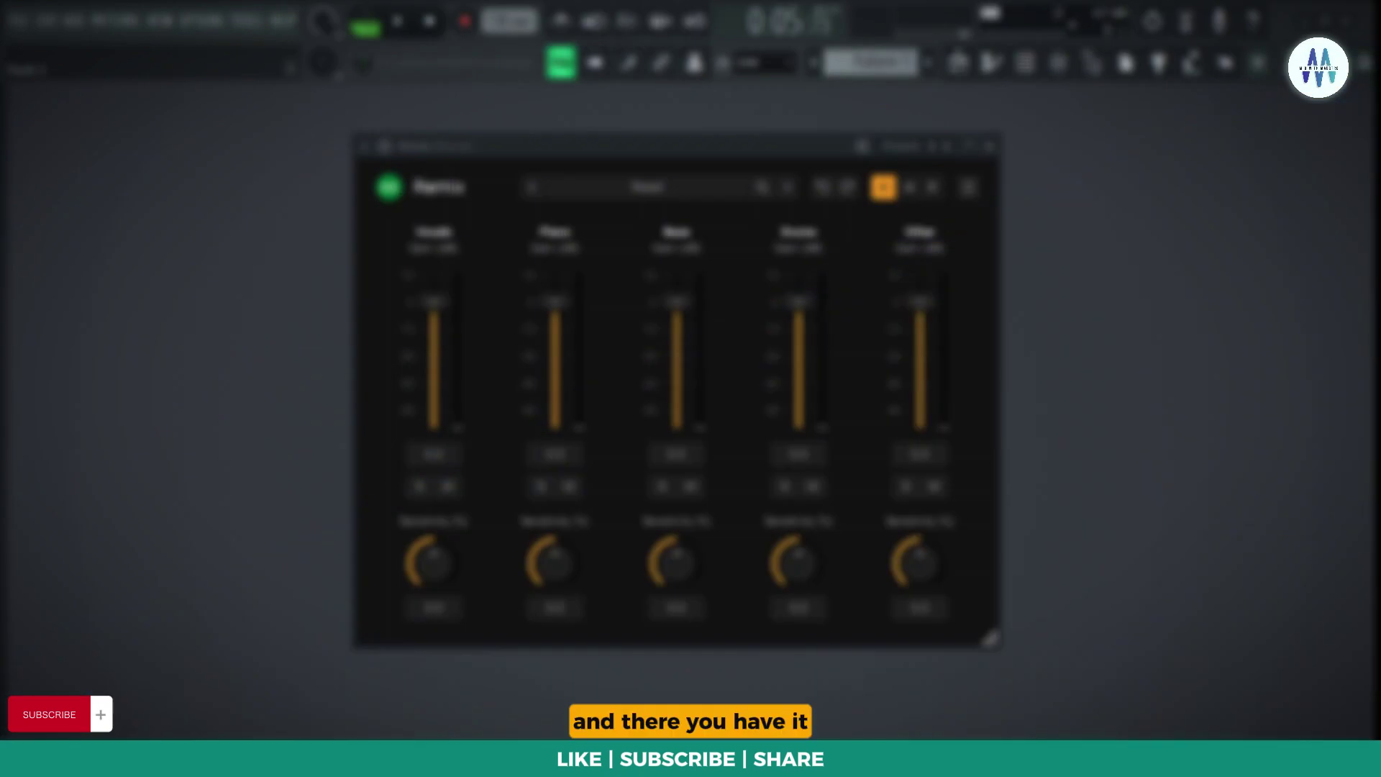